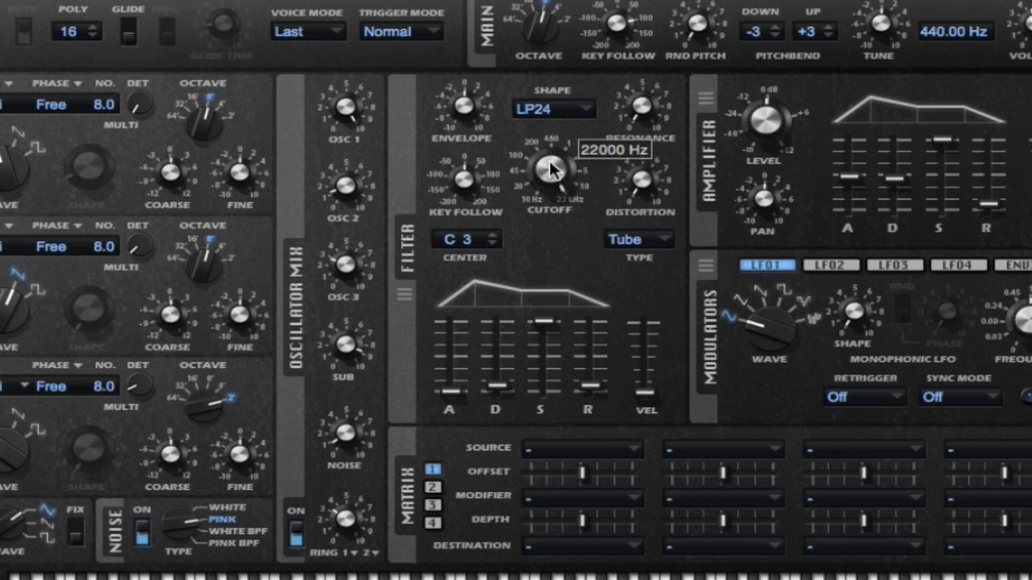
Try out different filter cutoff and envelope amounts, and switch the filter shape to HP18
drag(549, 160, 550, 215)
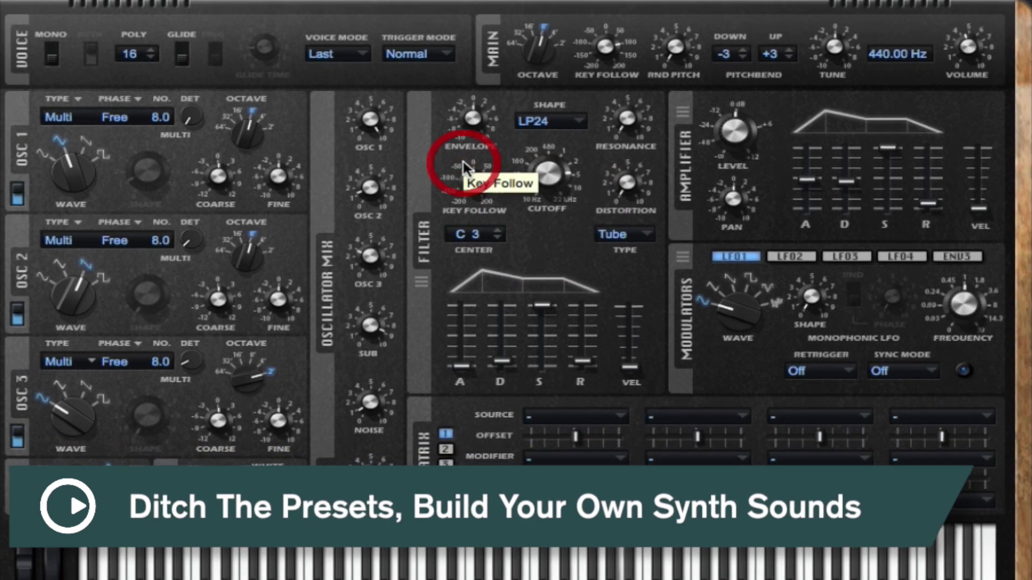
drag(469, 118, 494, 106)
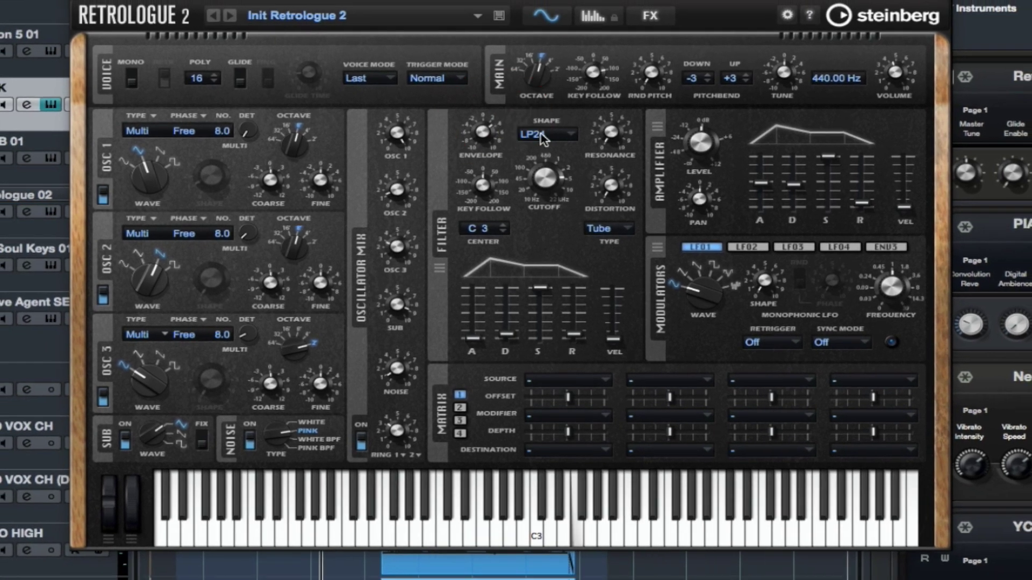
click(546, 133)
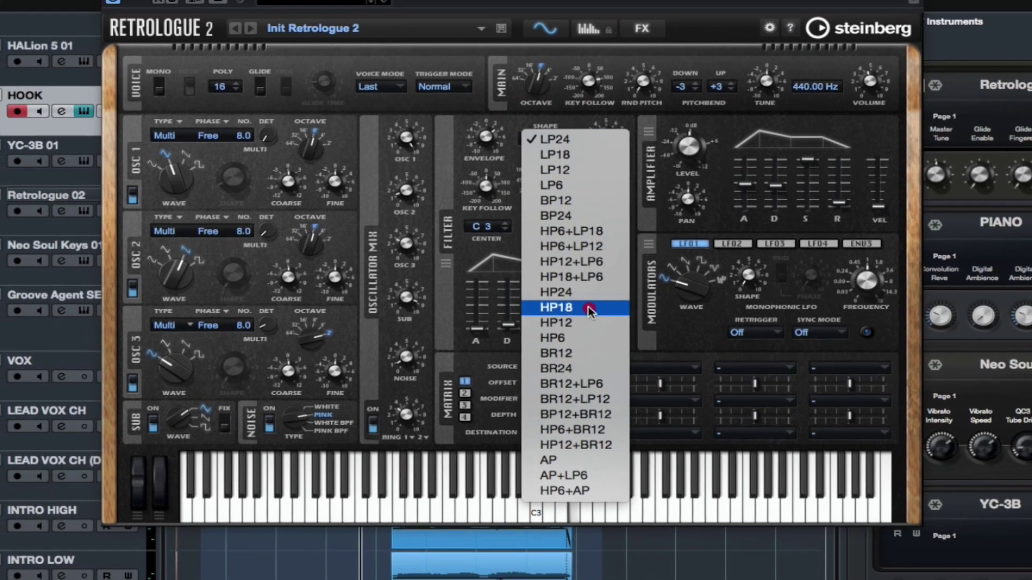
click(587, 307)
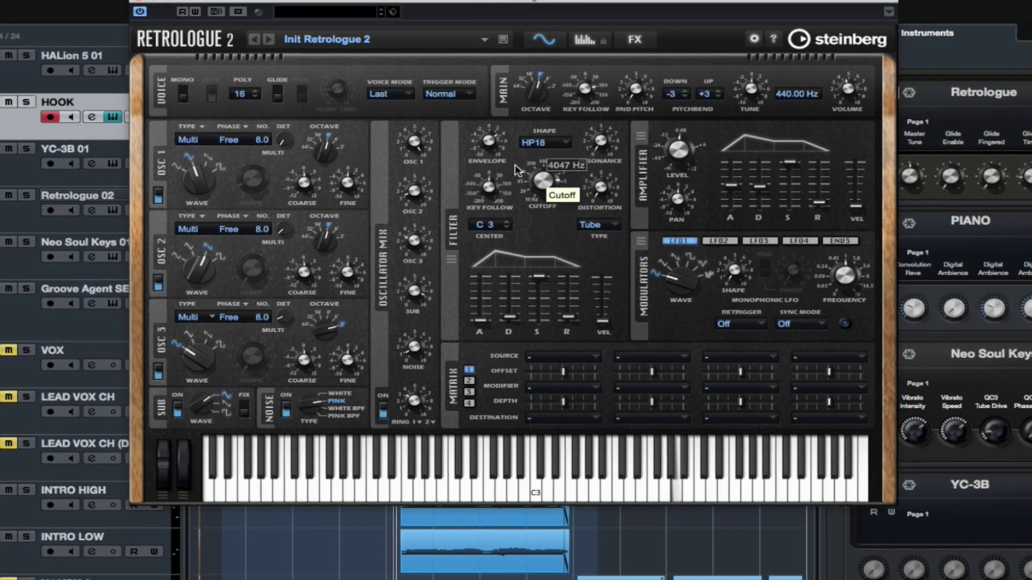
Try a filter key follow of about -17 % with an adjusted envelope amount, and open the filter shape choices
drag(489, 141, 489, 143)
mouse_move(485, 184)
mouse_down()
mouse_move(474, 237)
mouse_move(477, 175)
mouse_up()
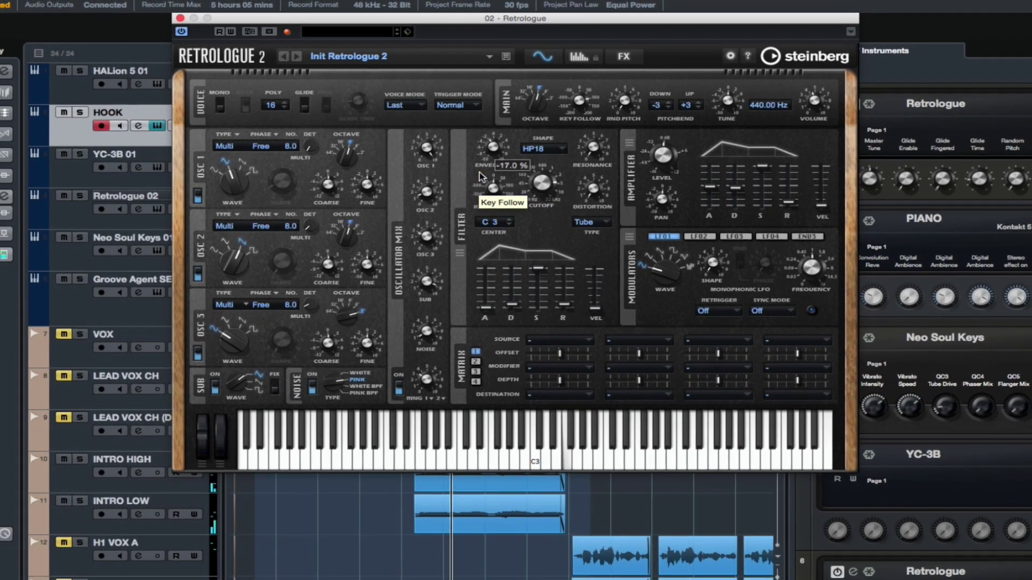
click(535, 150)
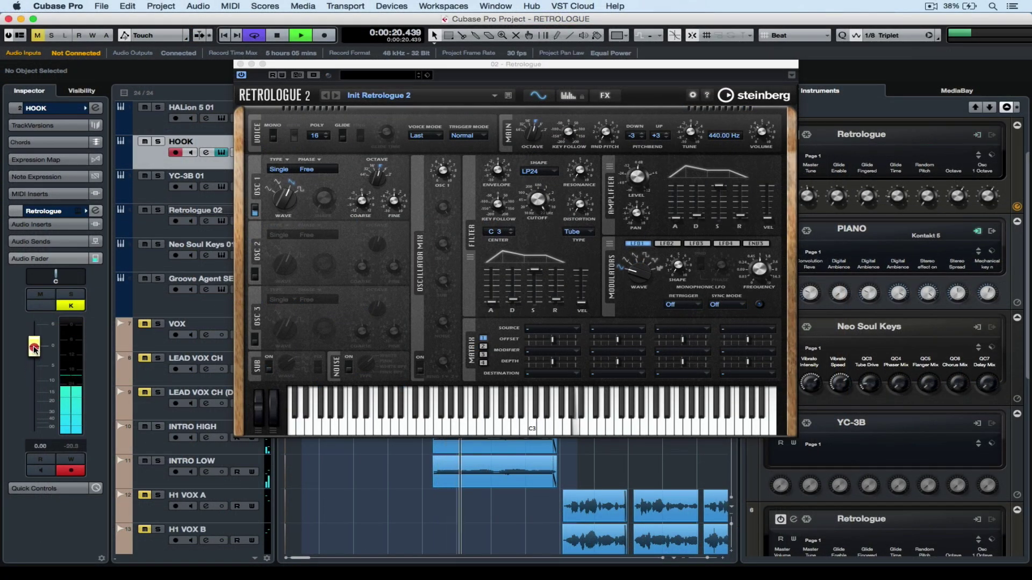
Adjust the main volume and oscillator 1's level in the oscillator mix
drag(752, 132, 756, 131)
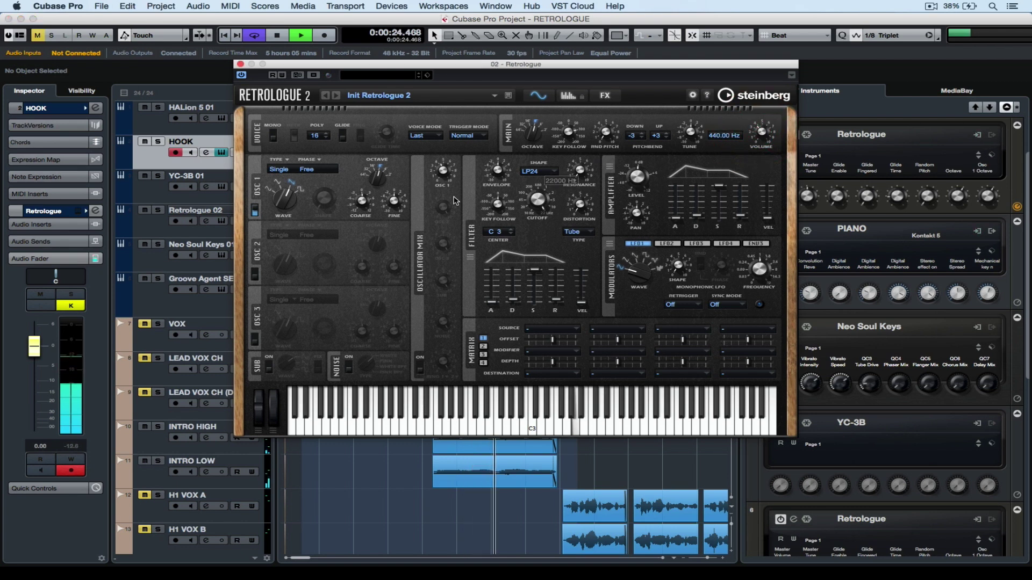
drag(445, 175, 442, 164)
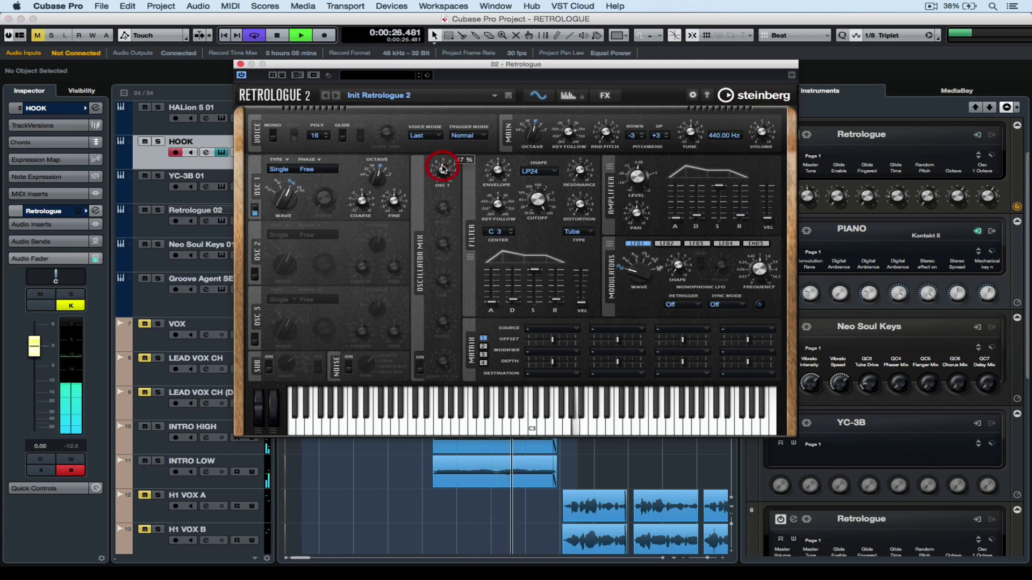
Try the square wave with varied shape amounts on oscillator 1, and settle on the triangle wave
drag(283, 196, 332, 164)
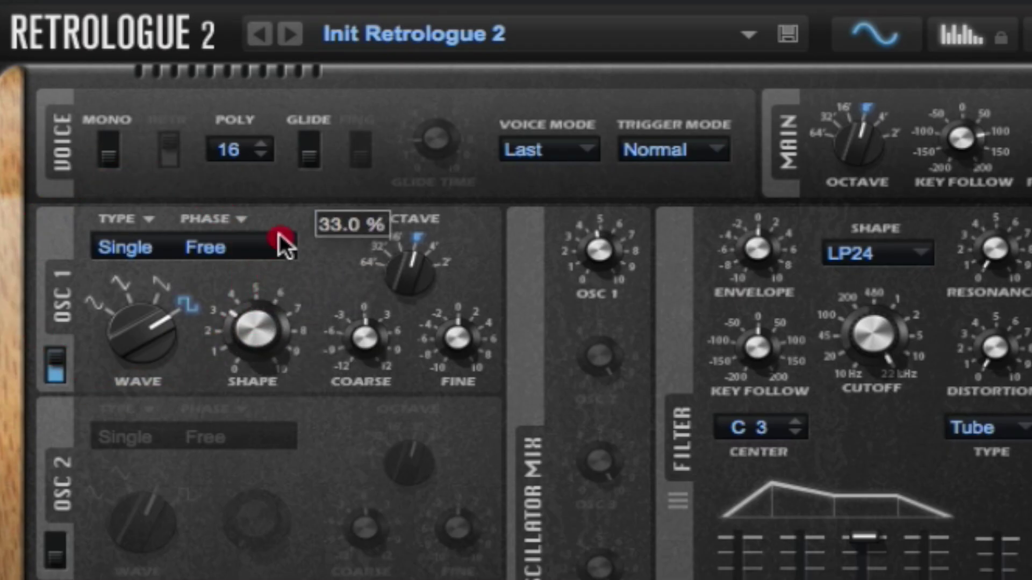
drag(279, 235, 273, 191)
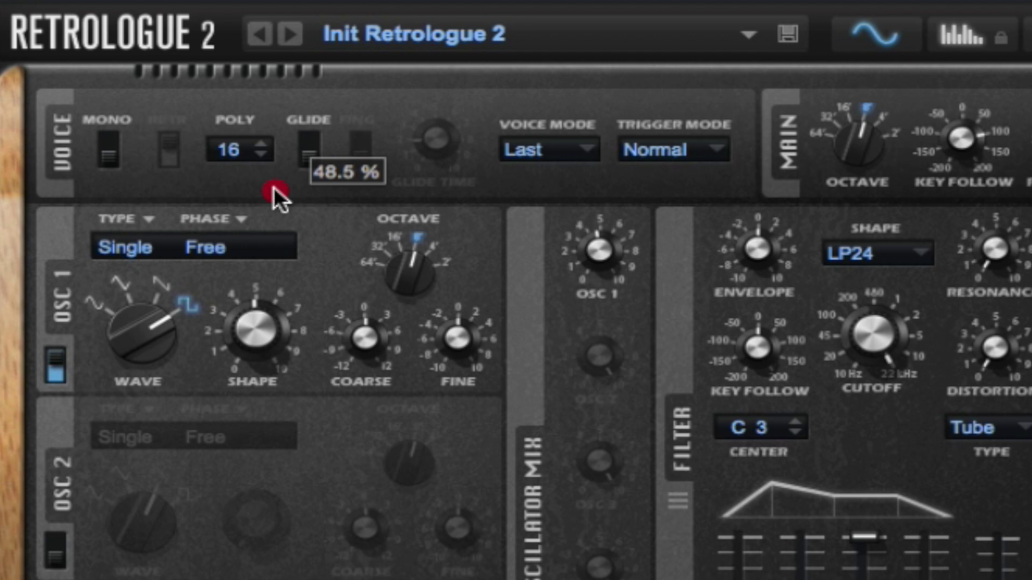
drag(272, 187, 234, 278)
drag(152, 398, 95, 523)
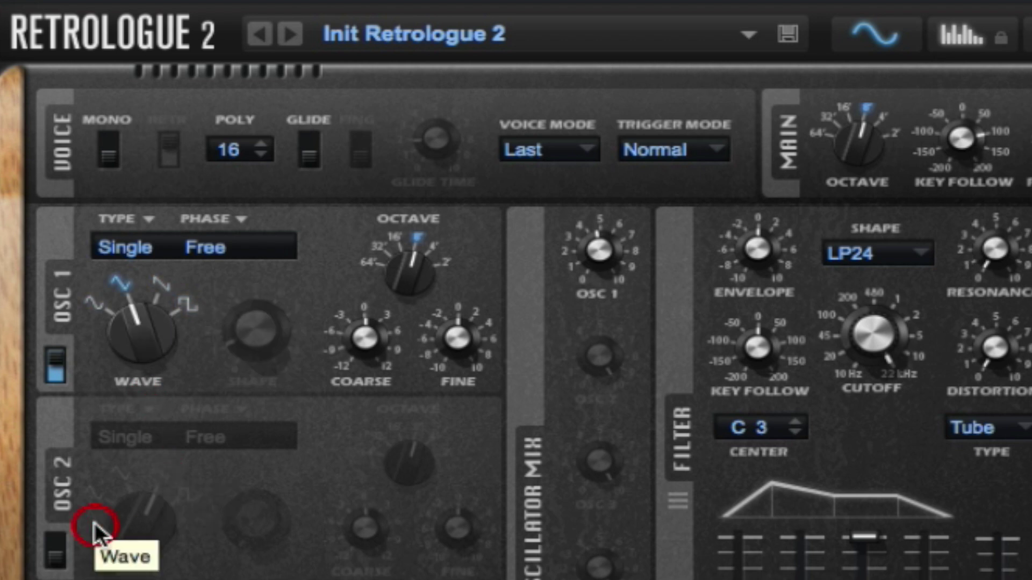
Adjust oscillator 1's mix level and set the oscillator to the Multi type with 8.0 voices
drag(587, 251, 659, 0)
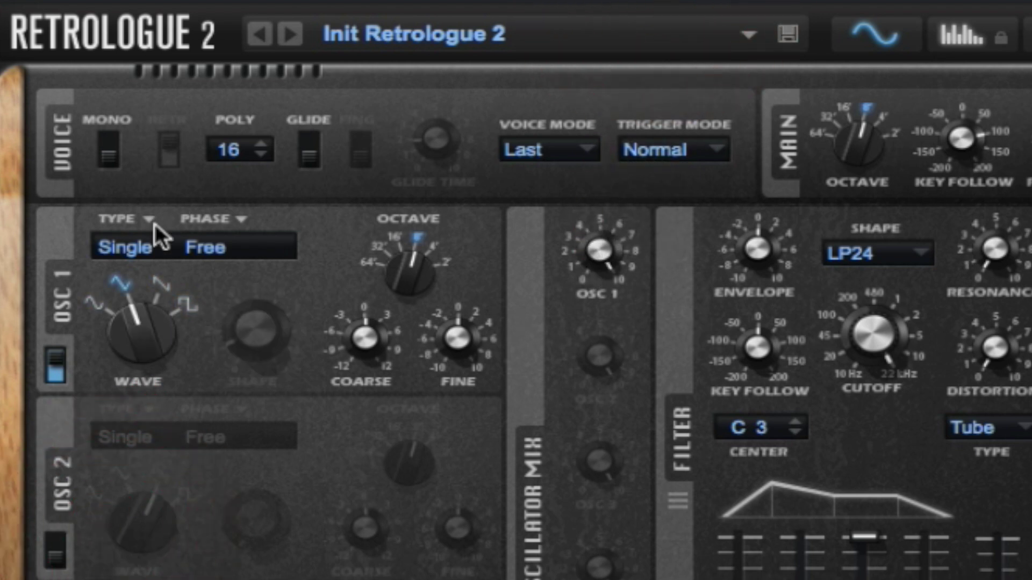
click(141, 251)
click(166, 378)
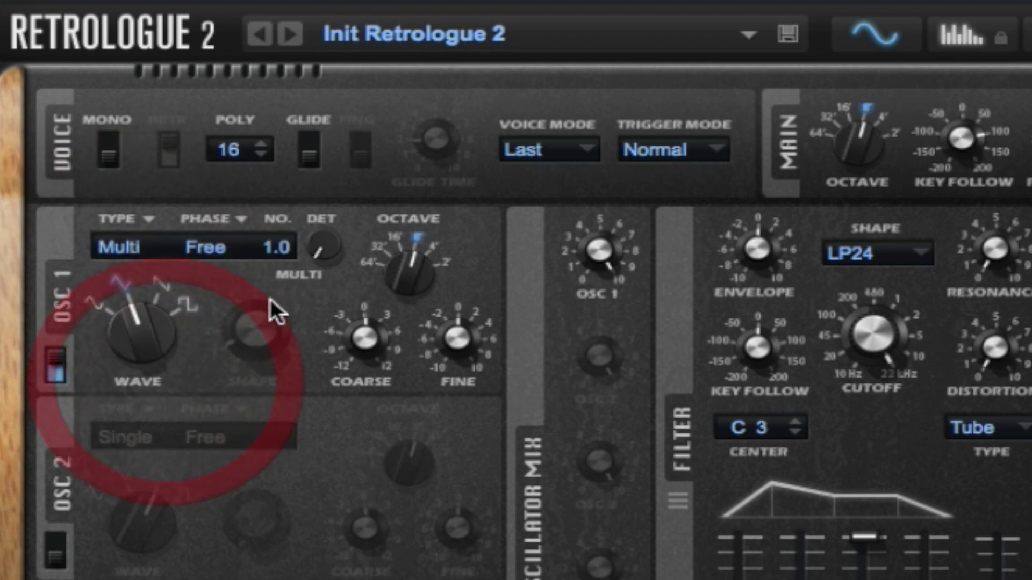
click(269, 240)
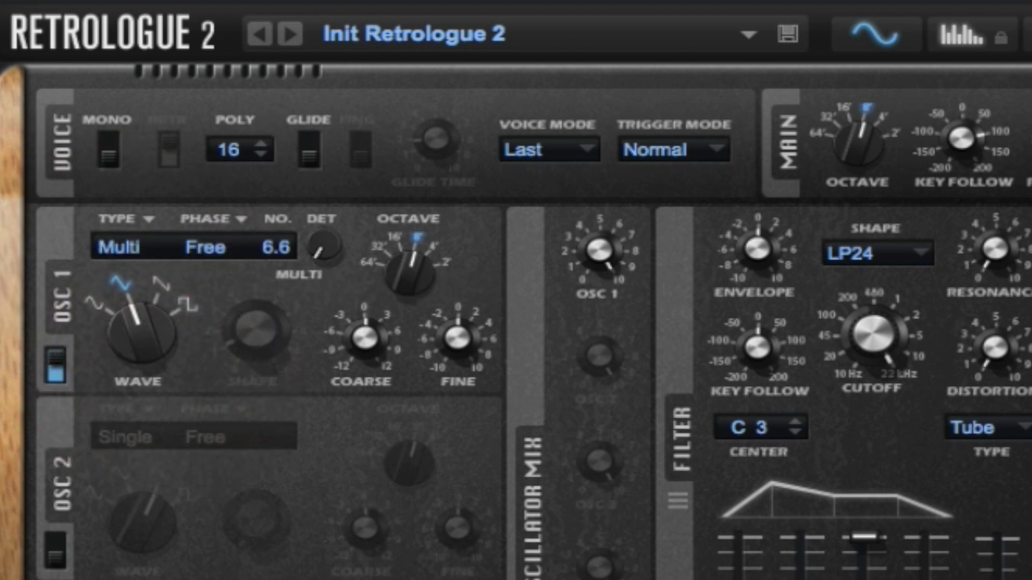
Turn on oscillator 2 and adjust its level in the oscillator mix
click(56, 542)
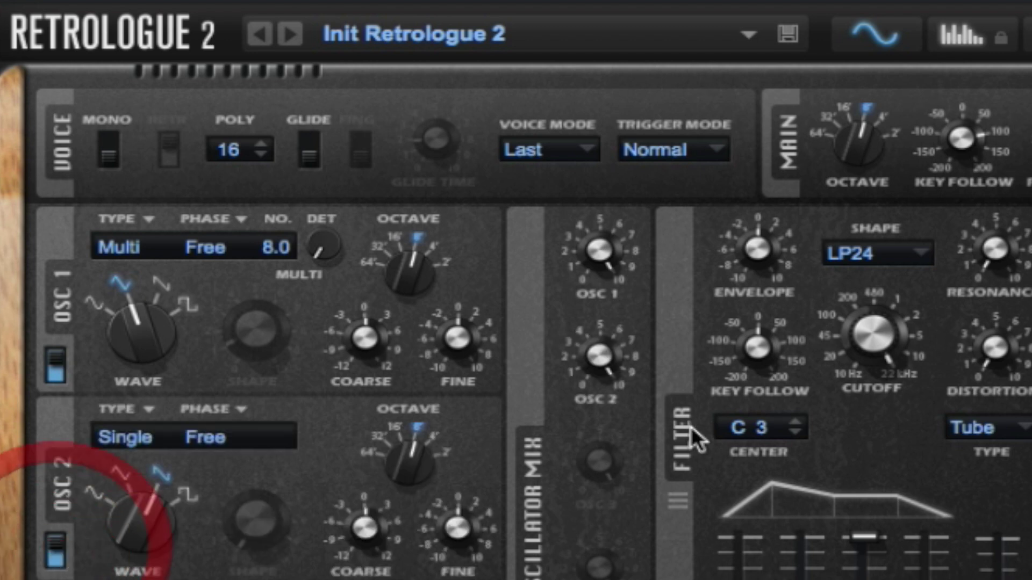
click(586, 573)
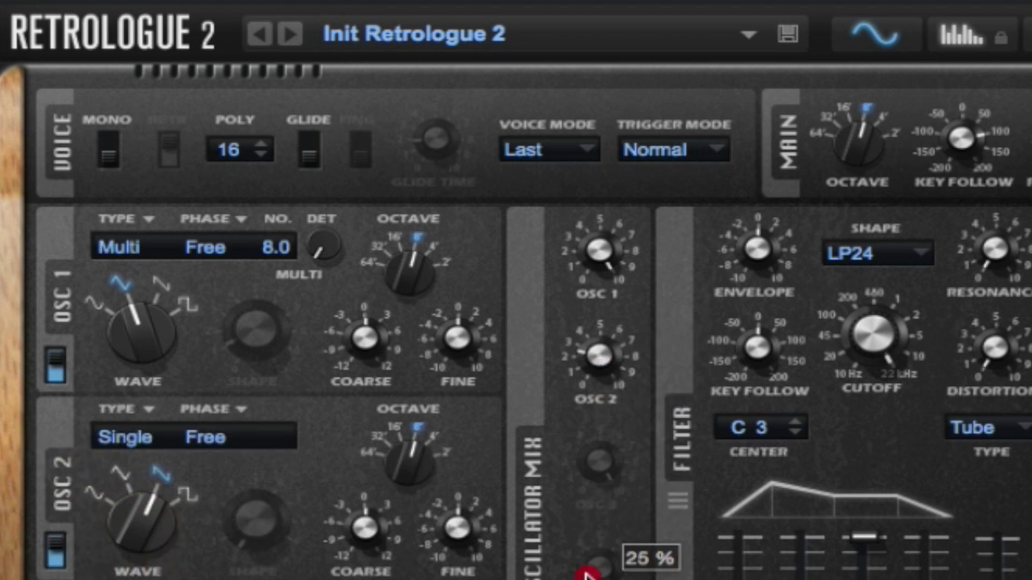
Change oscillator 2's type to Multi and adjust its detune and mix level
click(127, 441)
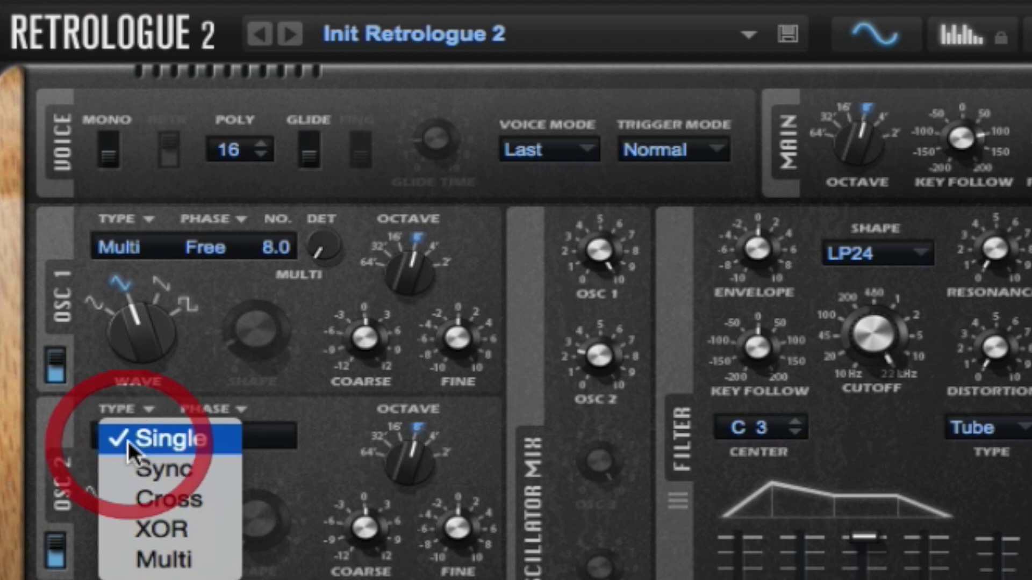
click(148, 571)
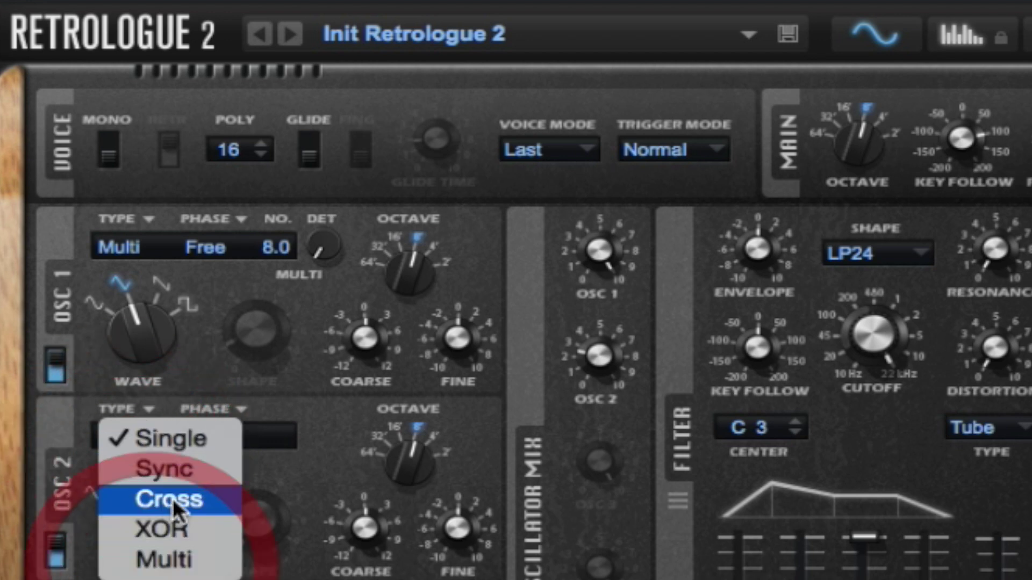
click(184, 557)
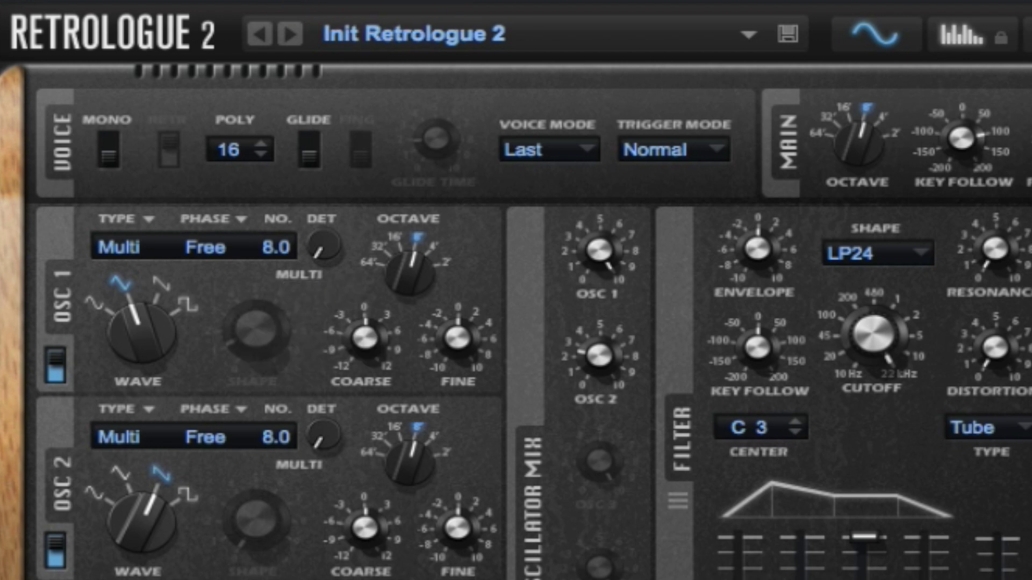
drag(319, 433, 318, 416)
drag(595, 340, 595, 378)
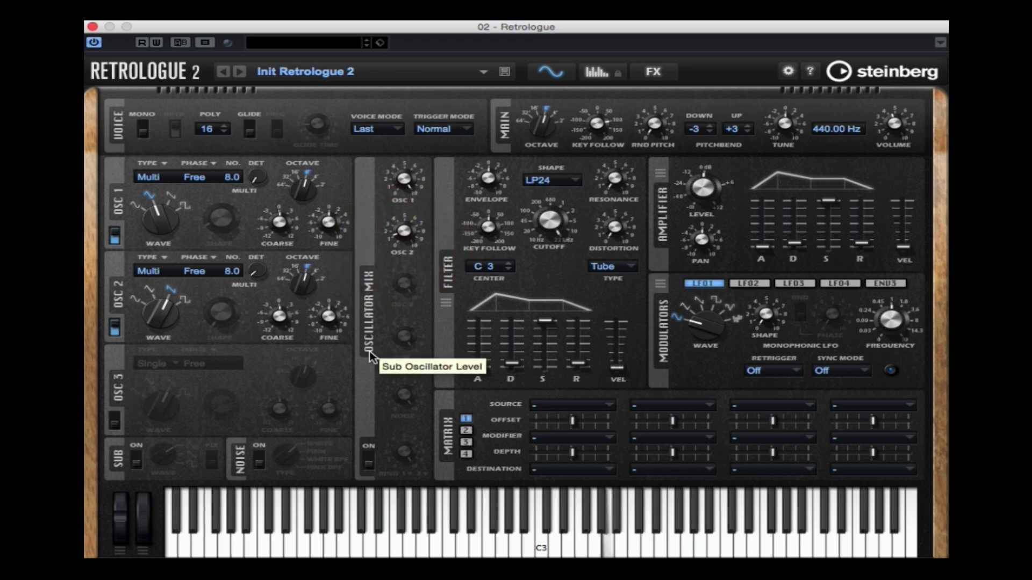
Turn on oscillator 3 and set its waveform to sine
click(114, 420)
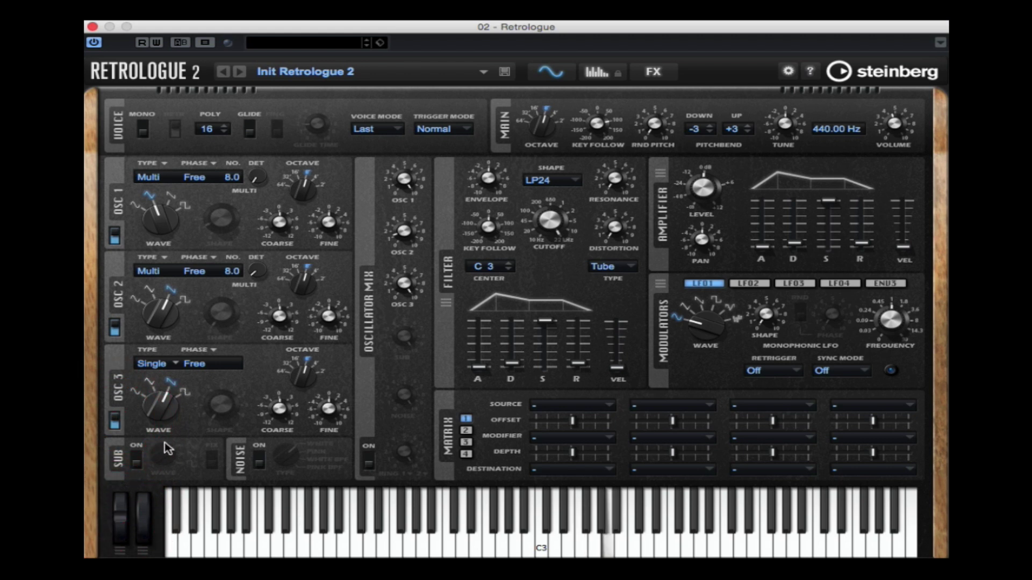
drag(162, 413, 165, 396)
click(135, 391)
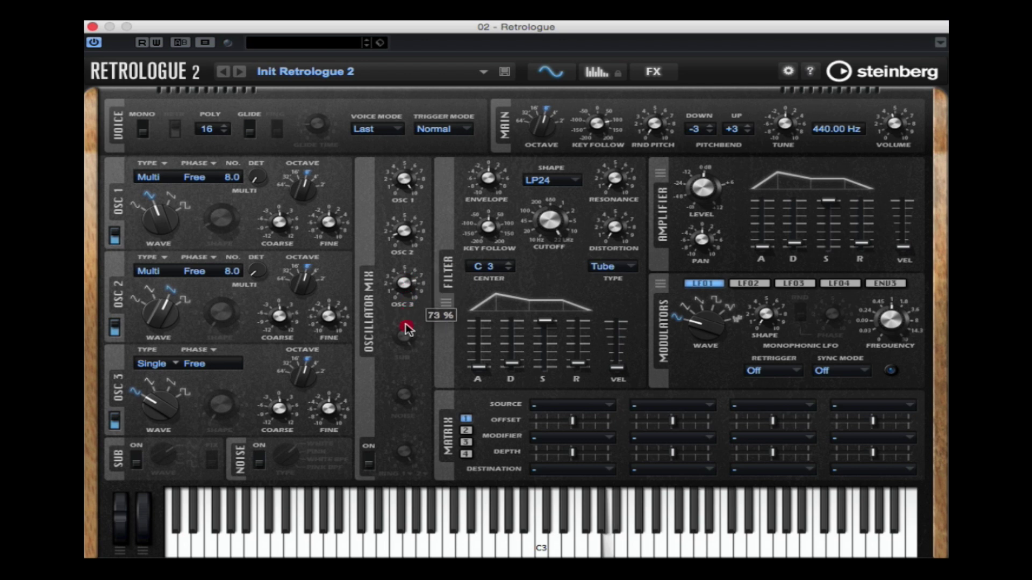
Raise oscillator 3's octave to 2' and adjust its level in the oscillator mix
drag(300, 389, 299, 360)
drag(402, 288, 403, 283)
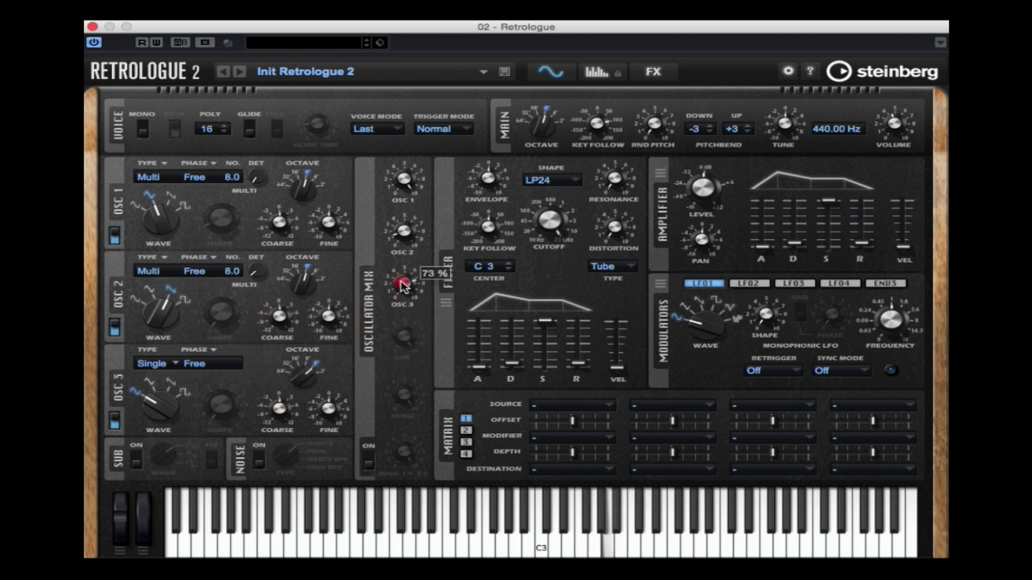
drag(302, 371, 301, 338)
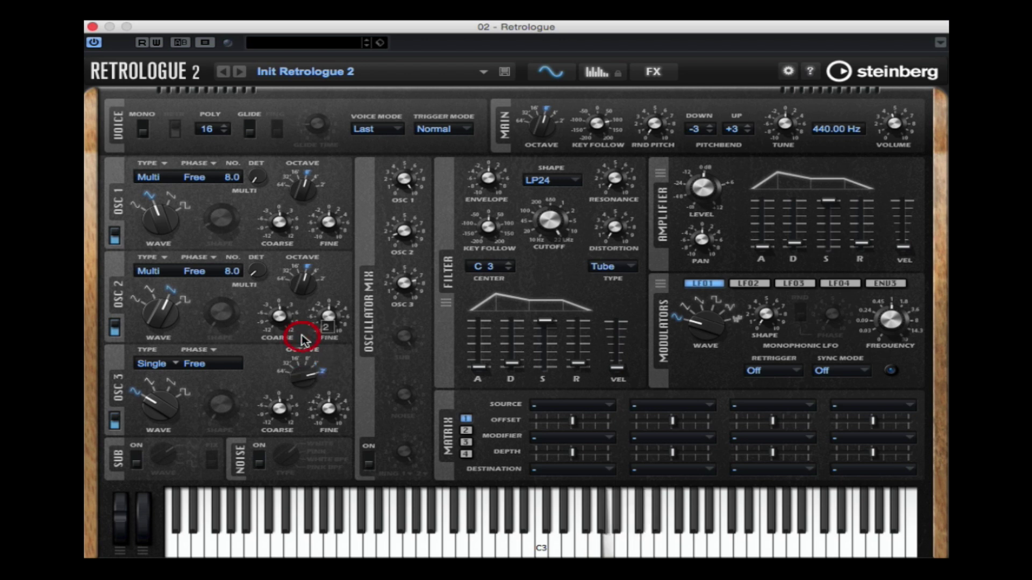
drag(405, 310, 407, 356)
Set oscillator 3 to the Multi type with 8.0 voices and about 11 cents of detune, rebalancing its mix level
click(164, 369)
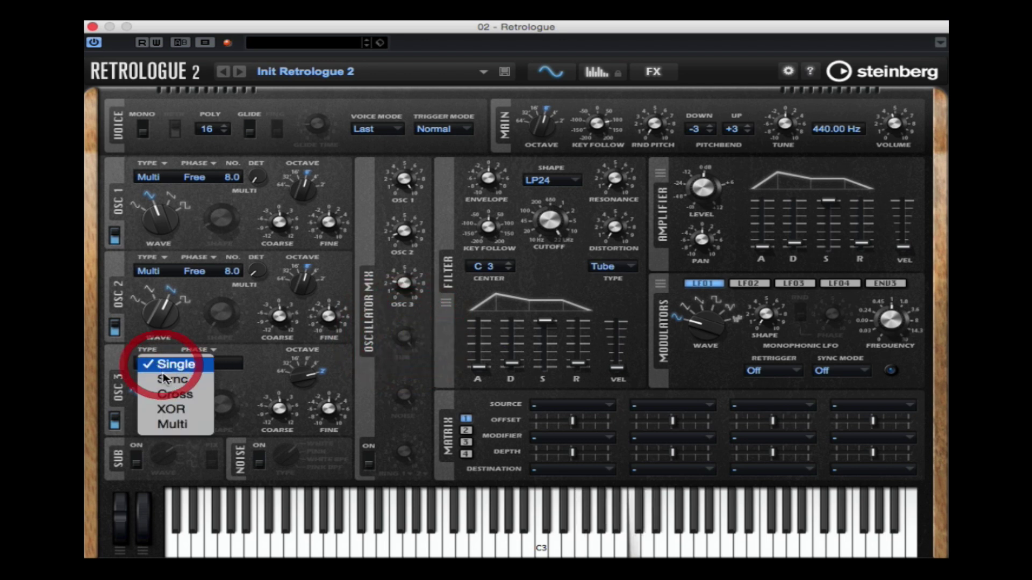
click(184, 425)
drag(226, 363, 233, 111)
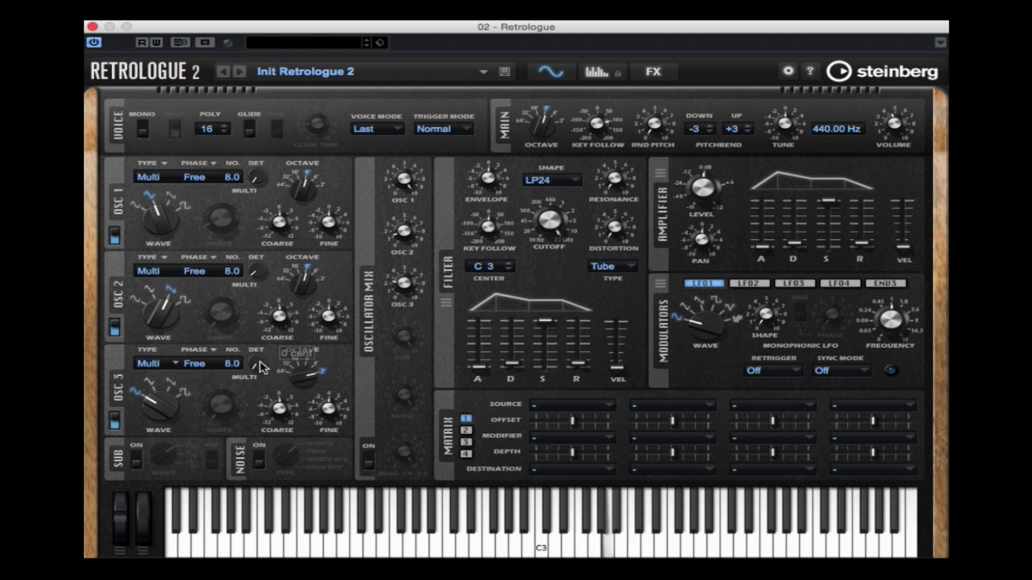
drag(262, 368, 258, 350)
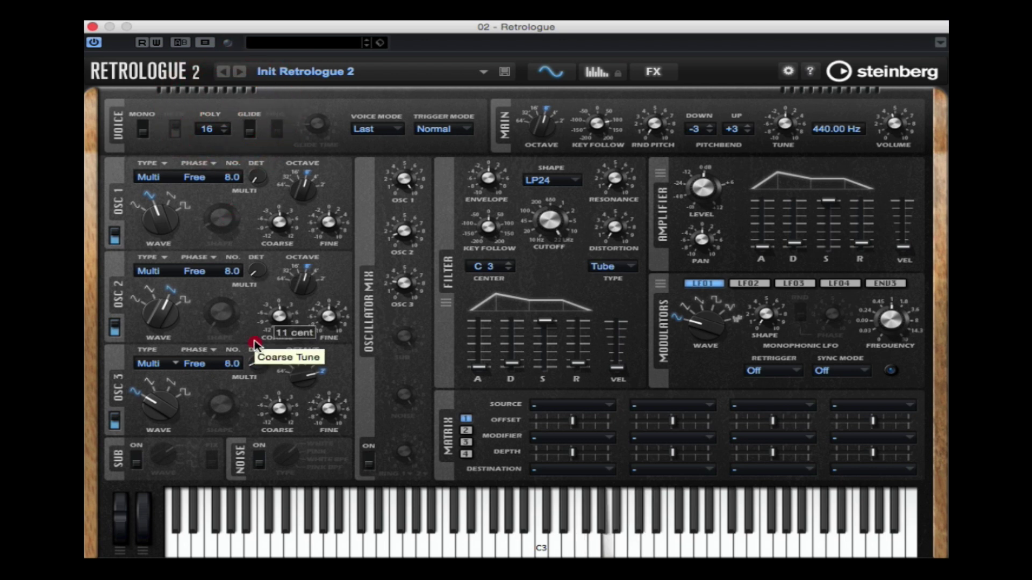
drag(398, 281, 404, 293)
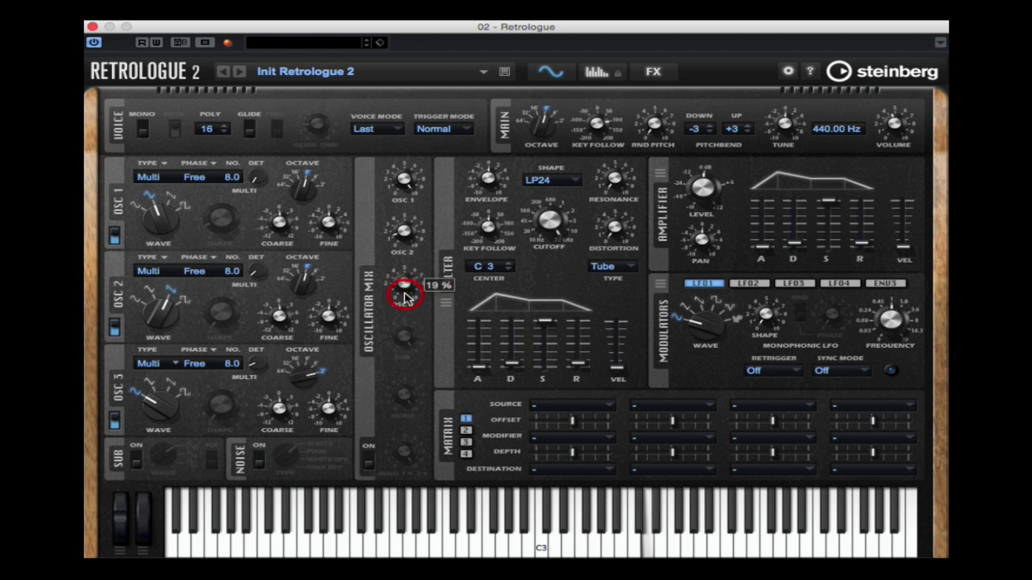
Turn on the sub oscillator and adjust its level in the oscillator mix
click(134, 460)
click(134, 460)
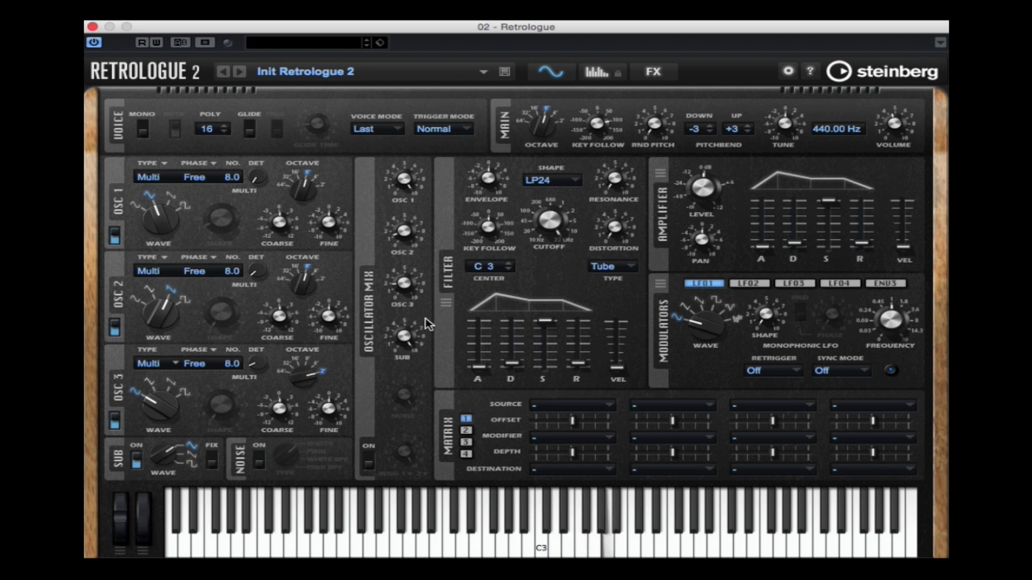
drag(403, 337, 405, 354)
Turn on the noise generator, balance its mix level, and set the noise type to PINK
click(260, 460)
click(397, 444)
drag(396, 439, 395, 521)
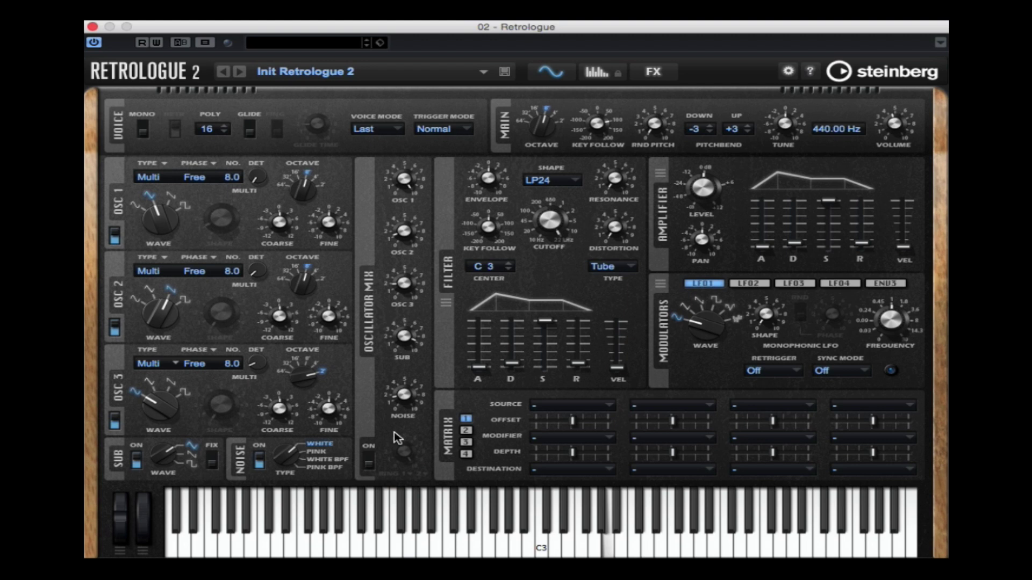
drag(399, 409, 396, 408)
mouse_move(898, 132)
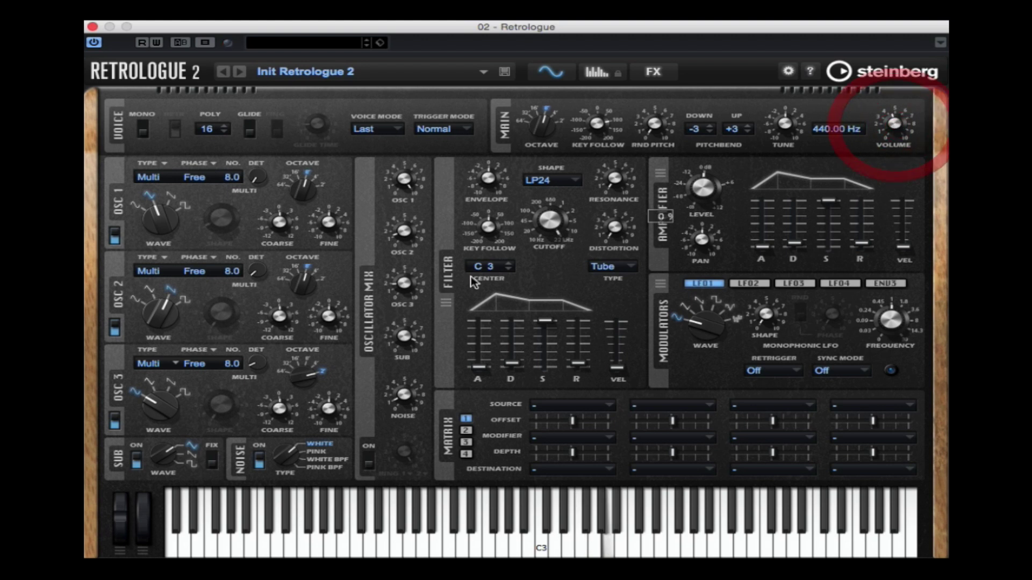
click(298, 467)
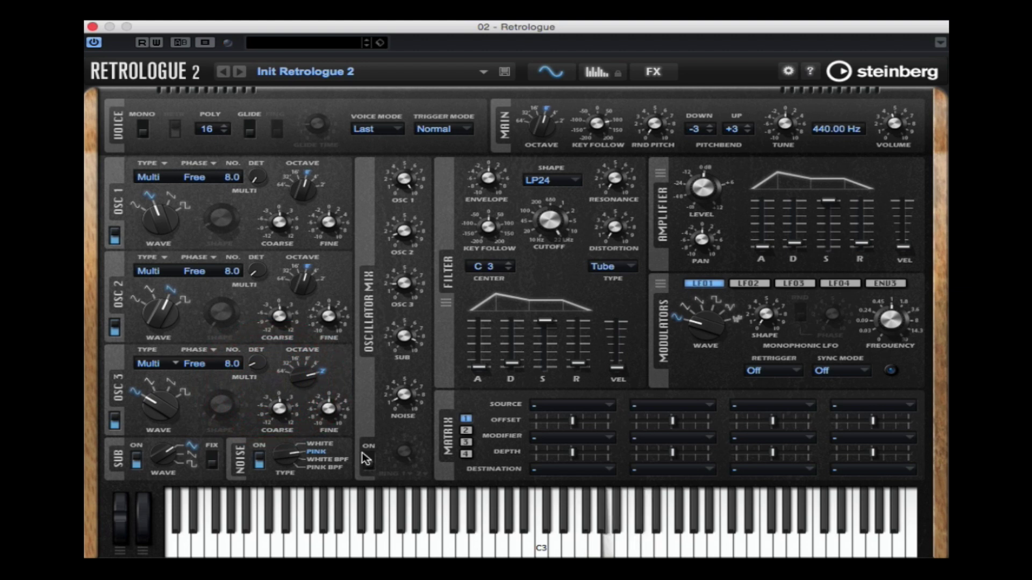
Turn on the ring modulator at a level of about 39 %, and rebalance the sub and noise levels against it
mouse_move(402, 452)
drag(400, 496, 400, 548)
click(403, 546)
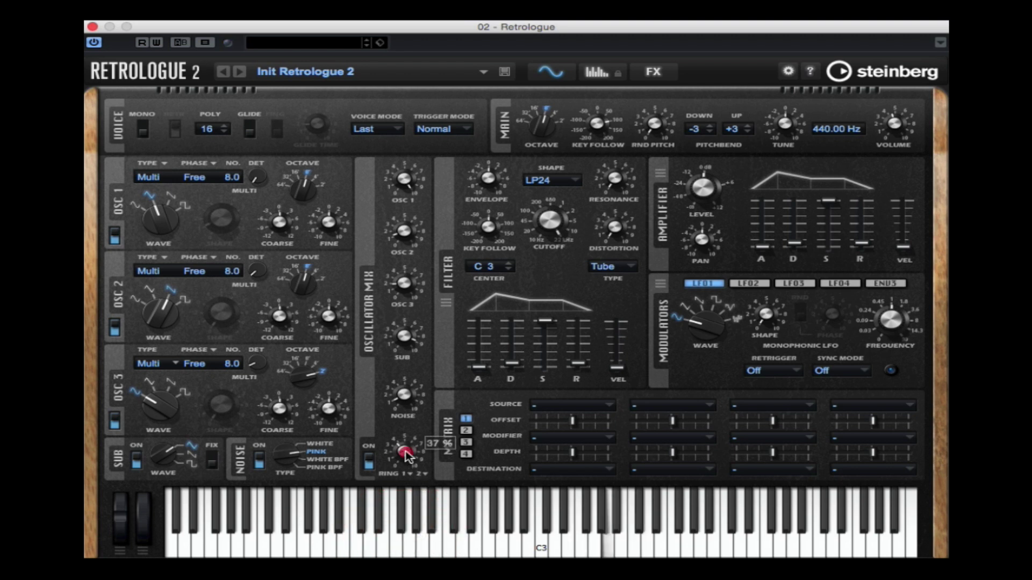
click(386, 488)
click(405, 336)
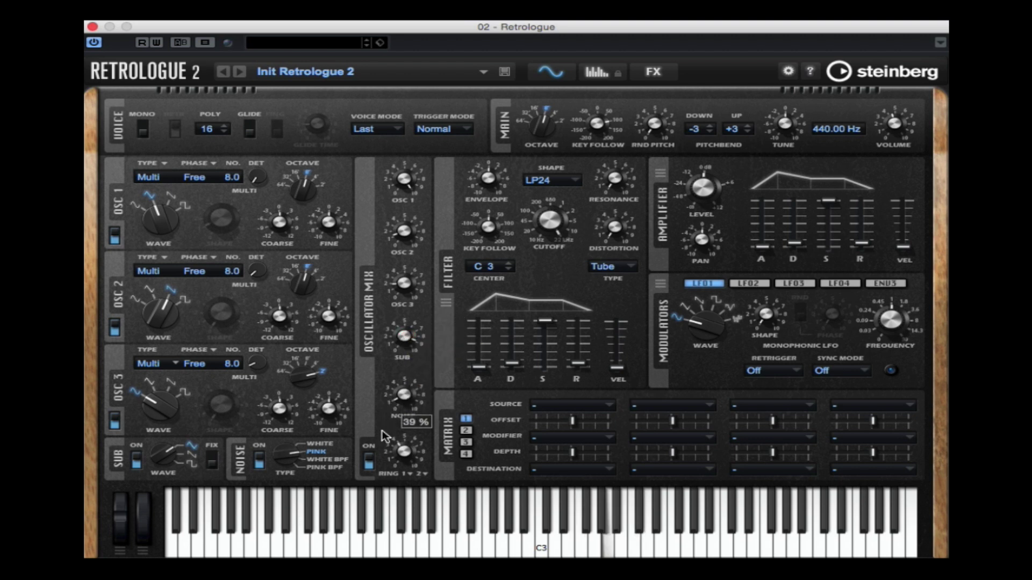
drag(404, 394, 403, 397)
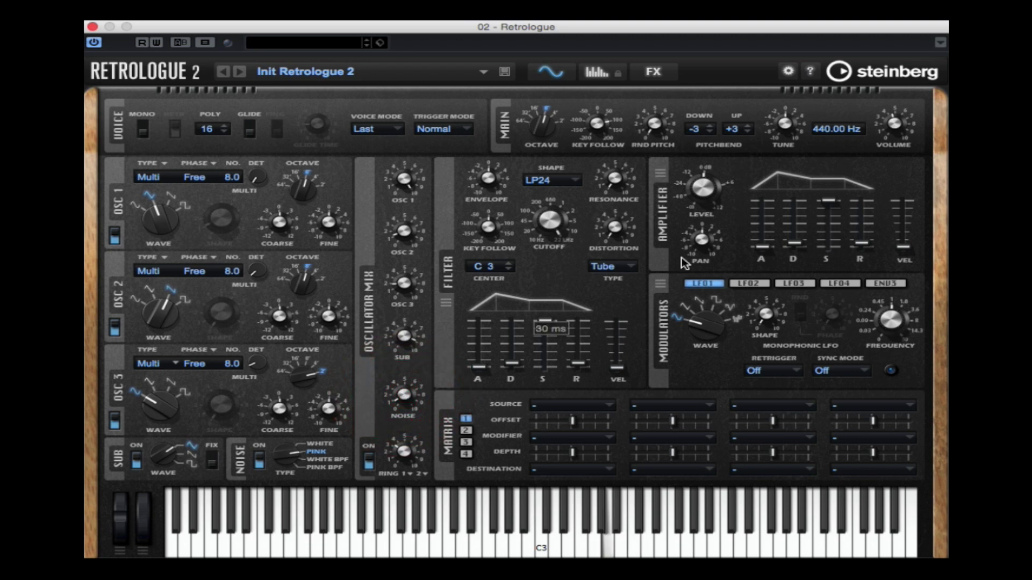
Lengthen the amplifier envelope's attack to about 1695 ms and raise its decay
click(767, 243)
drag(766, 243, 798, 232)
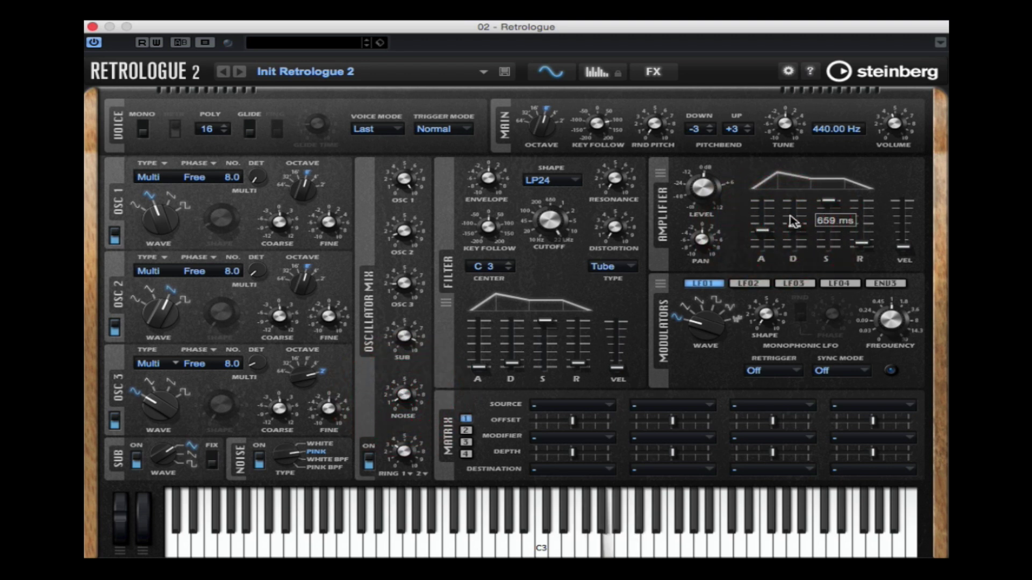
click(763, 232)
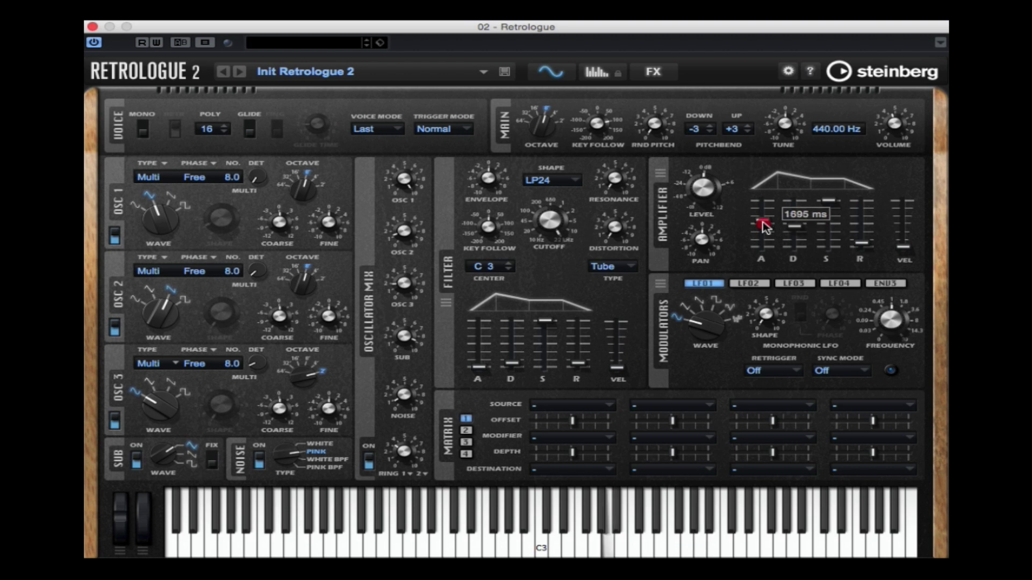
drag(764, 227, 764, 231)
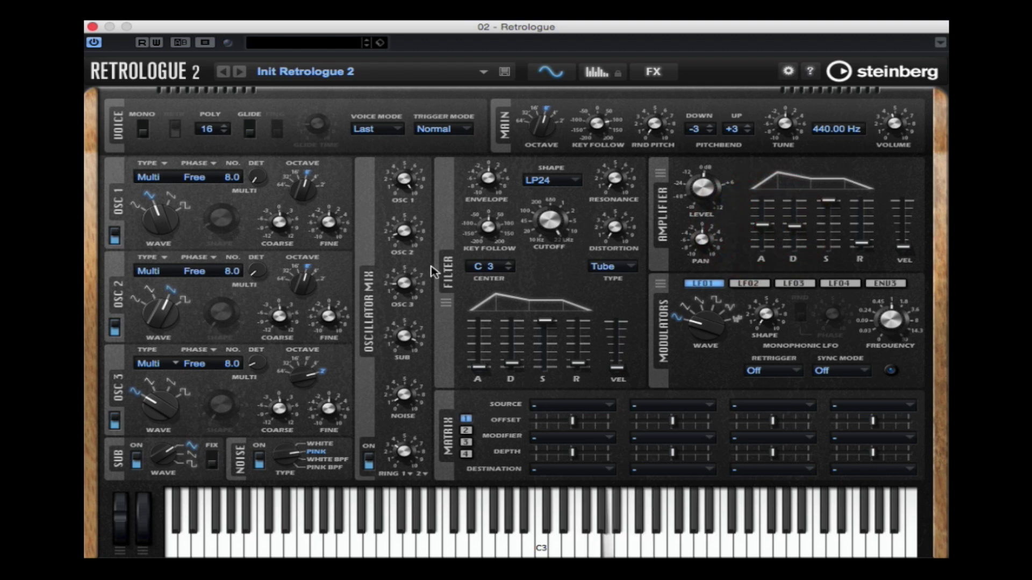
Lower the filter cutoff and set the filter envelope amount to about 30 %
click(409, 271)
drag(409, 271, 407, 267)
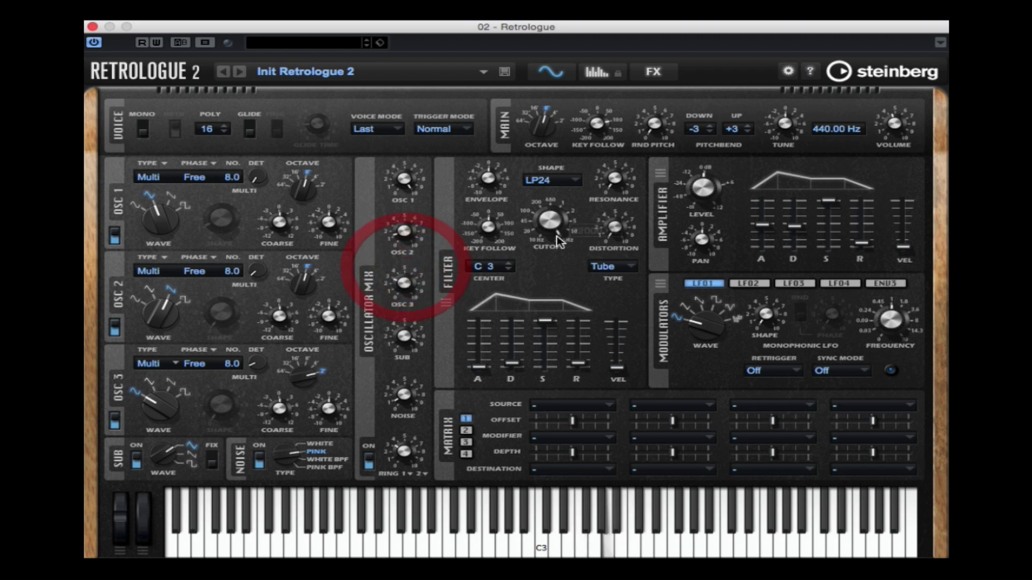
drag(549, 220, 552, 254)
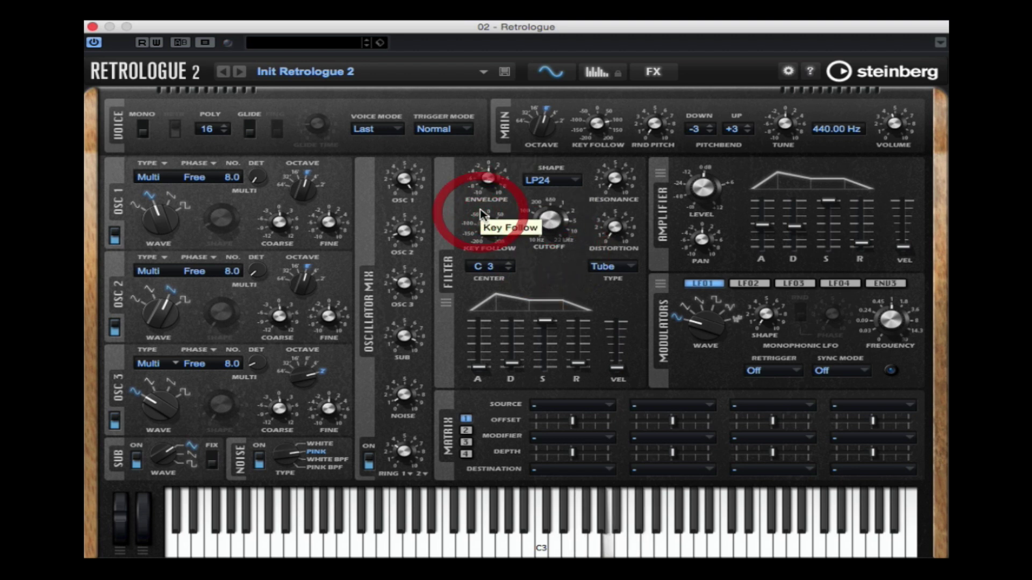
mouse_move(486, 174)
mouse_down()
mouse_move(468, 197)
mouse_move(509, 161)
mouse_move(495, 161)
mouse_up()
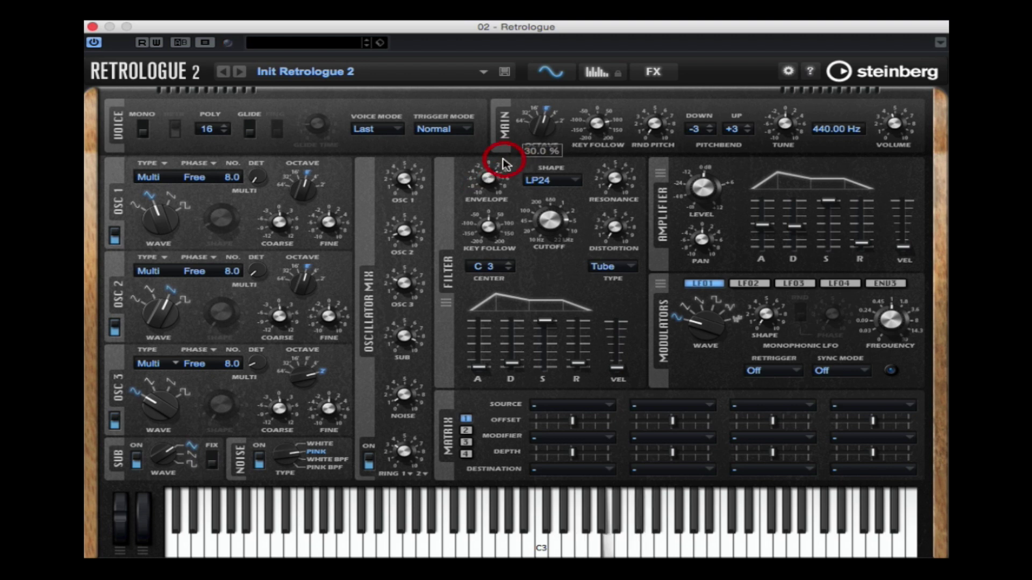
Try the HP18 filter shape with an envelope amount of about -17 %, and return the shape to LP24
click(552, 181)
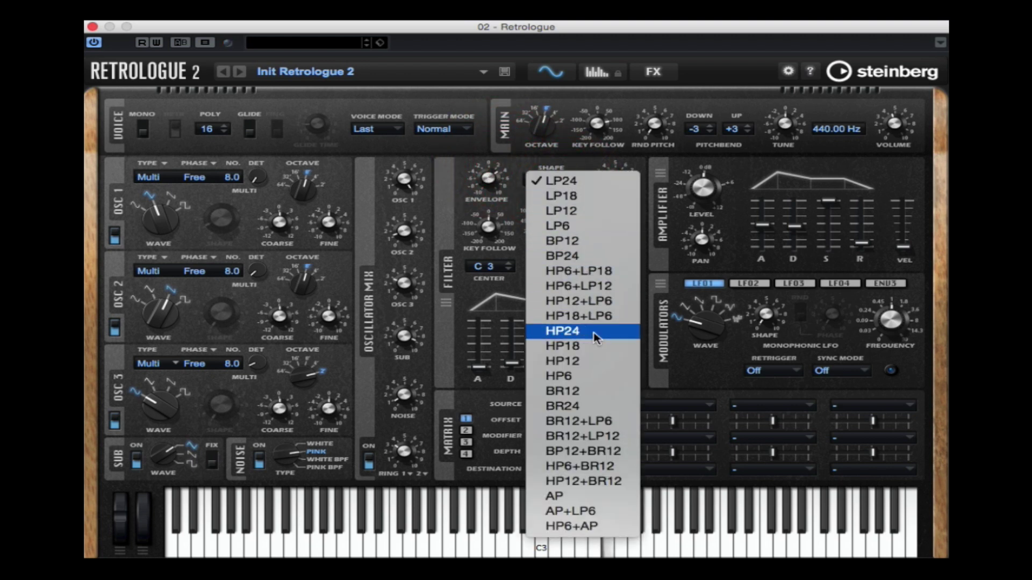
click(597, 345)
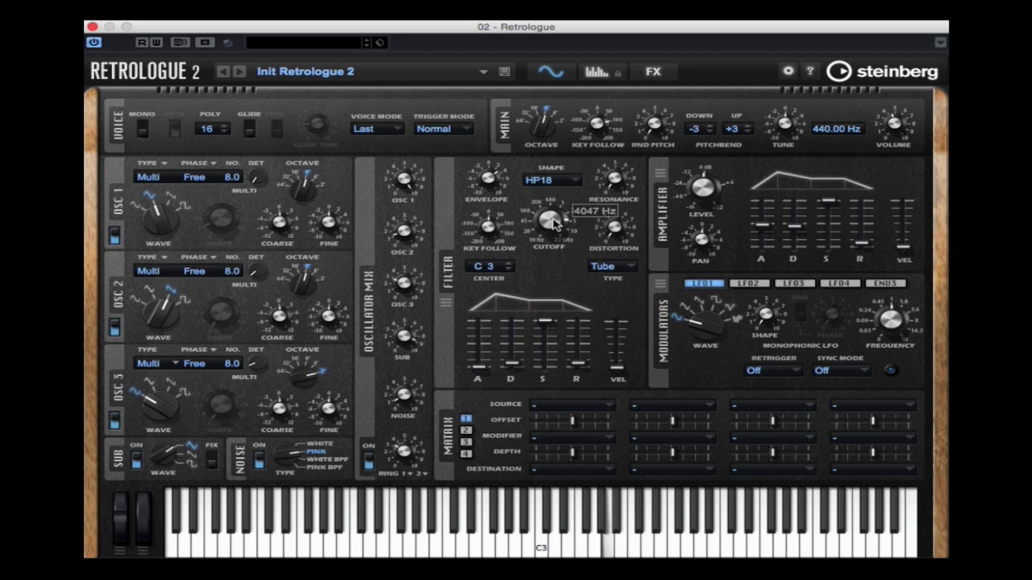
mouse_move(490, 189)
mouse_down()
mouse_move(473, 272)
mouse_move(473, 212)
mouse_up()
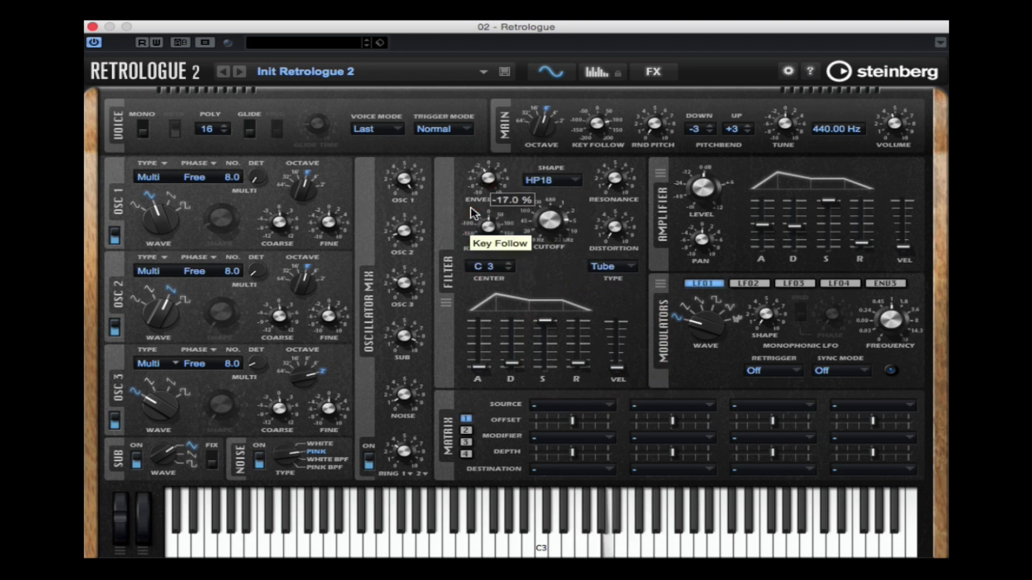
click(549, 181)
click(561, 25)
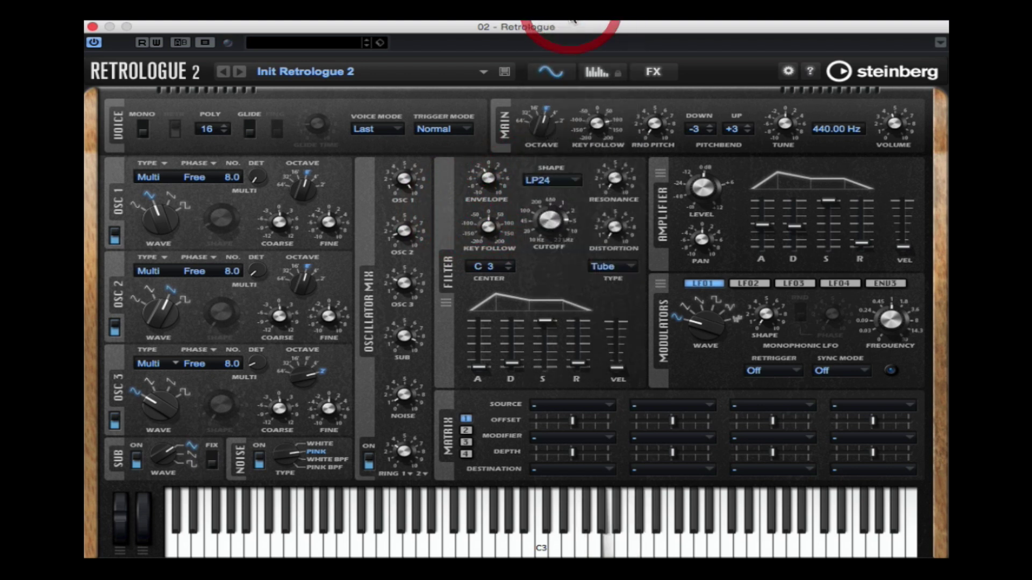
Lengthen the filter envelope's attack to about 943 ms and bring the filter envelope amount back to a positive value
drag(482, 363, 482, 350)
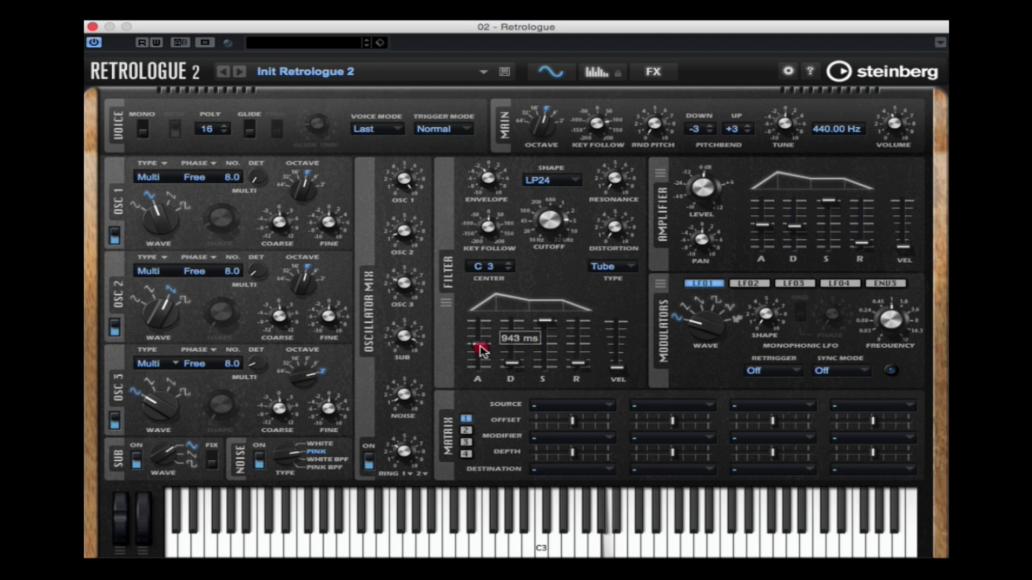
click(493, 171)
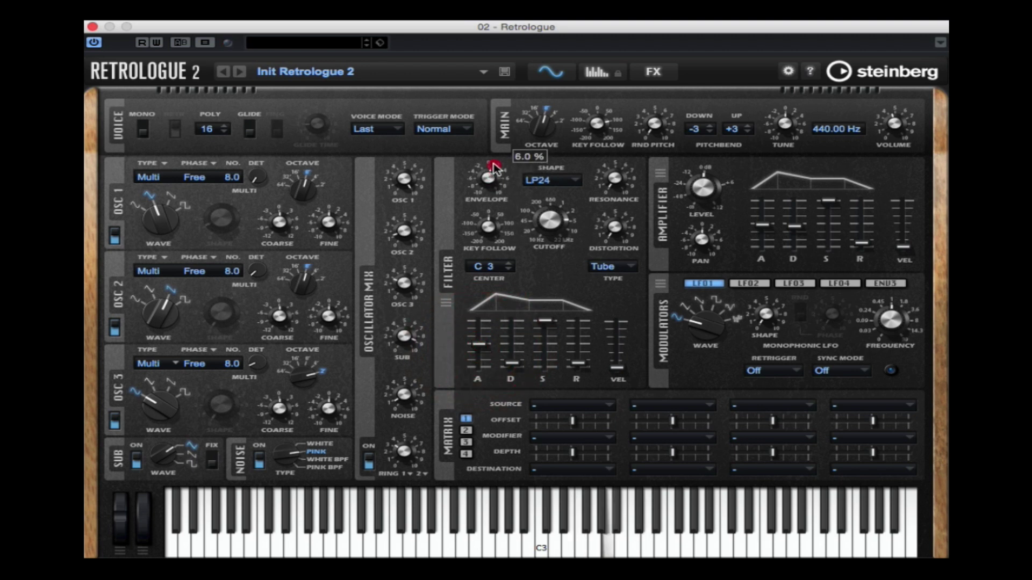
drag(493, 164, 493, 164)
Raise the filter cutoff and adjust the filter's distortion and resonance
drag(552, 232, 552, 212)
drag(612, 226, 617, 177)
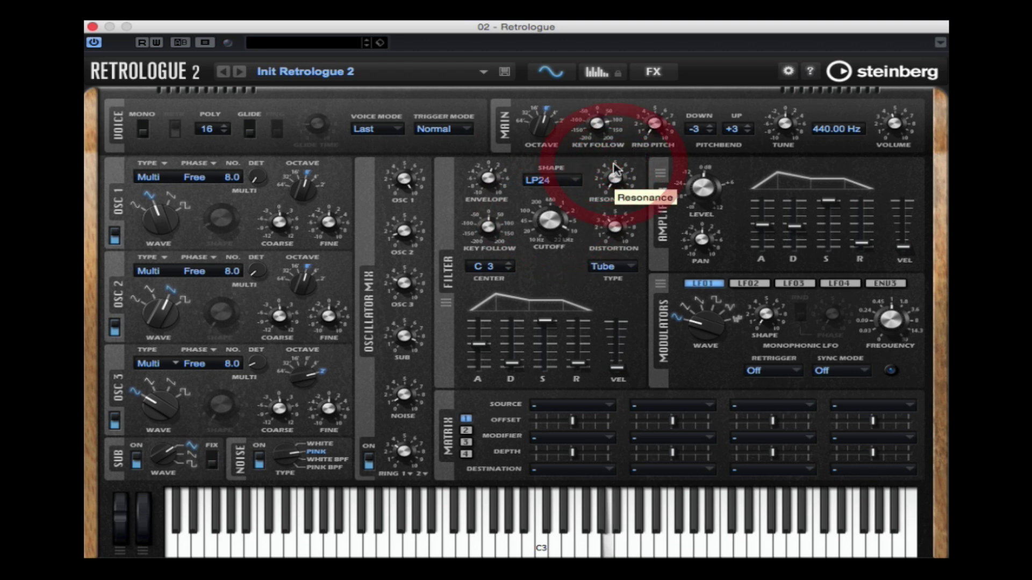
click(899, 125)
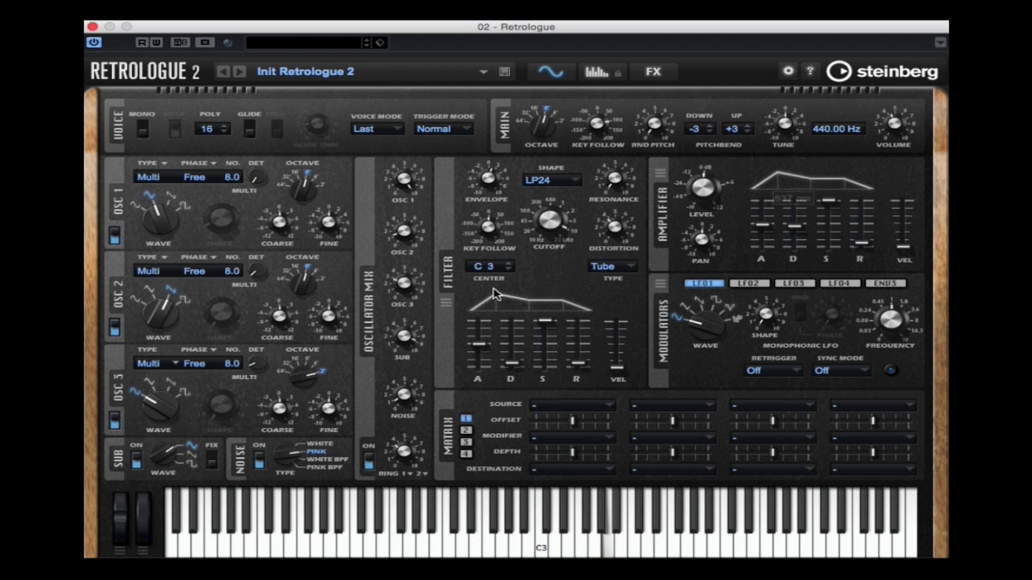
Lengthen the filter envelope's decay with a slightly lower sustain, and lengthen the amplifier envelope's release
click(511, 365)
drag(511, 370, 511, 340)
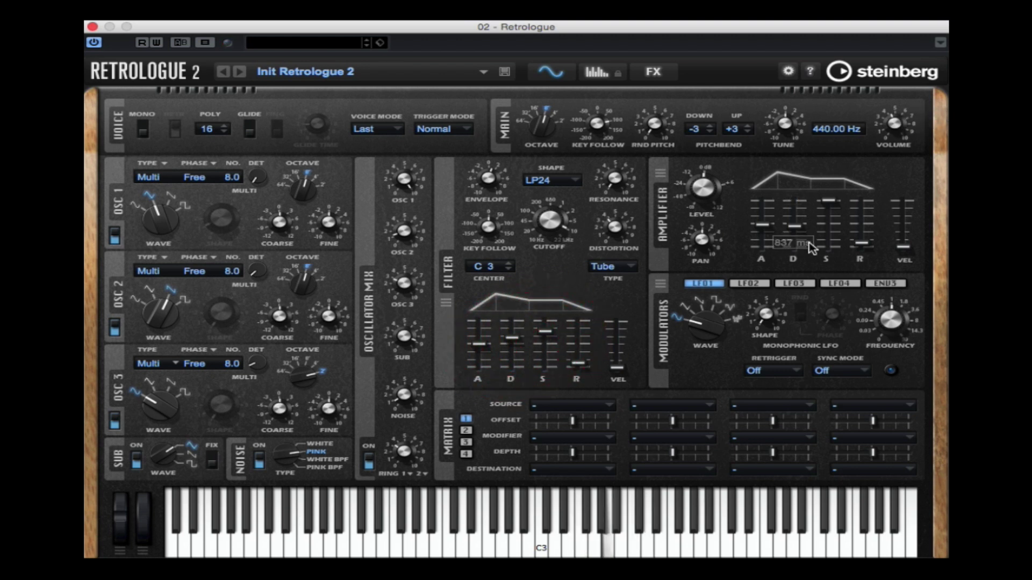
drag(856, 240, 832, 219)
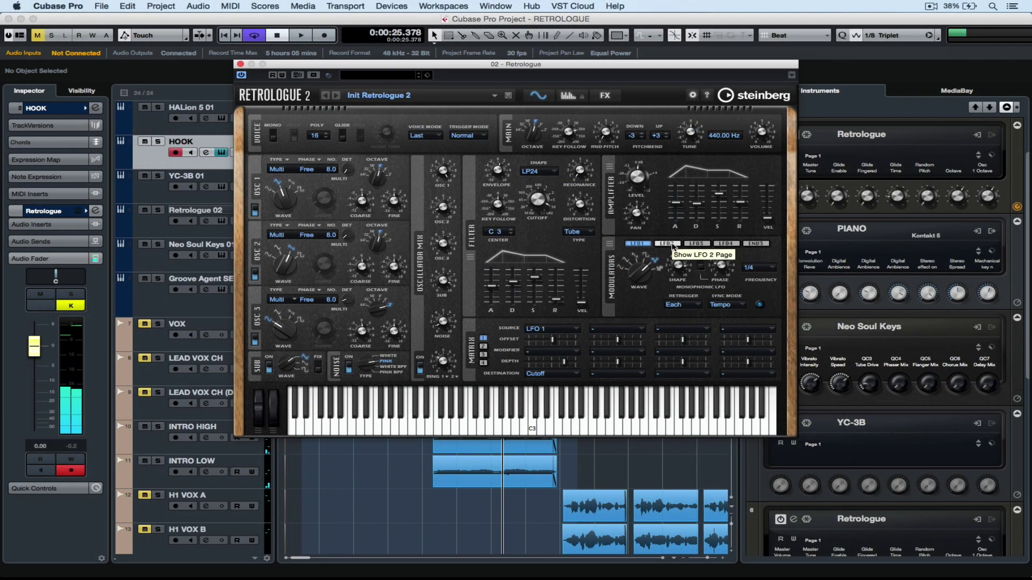
Assign LFO 2 as a modulation source to the ring modulator level while the project plays
click(667, 243)
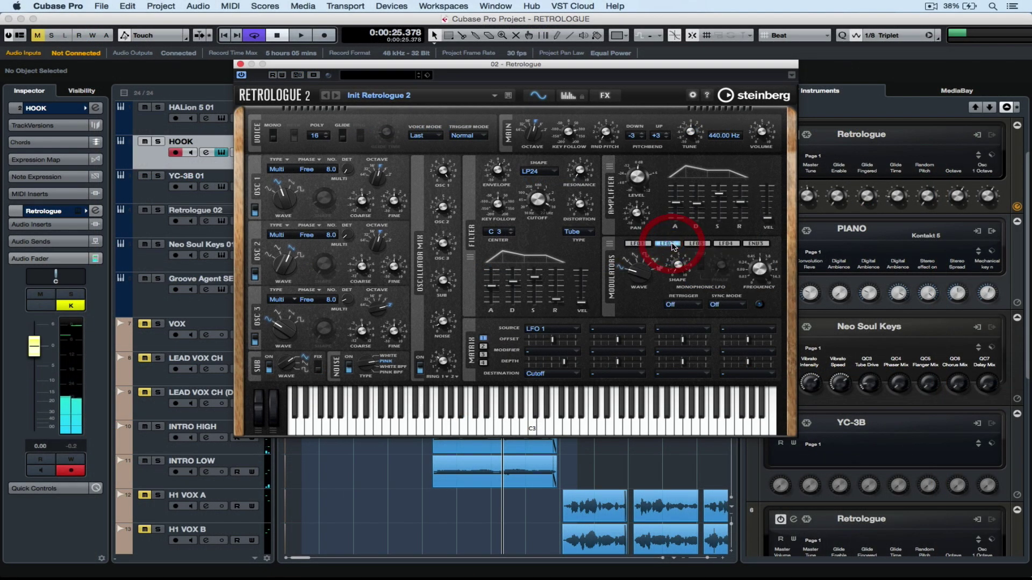
key(space)
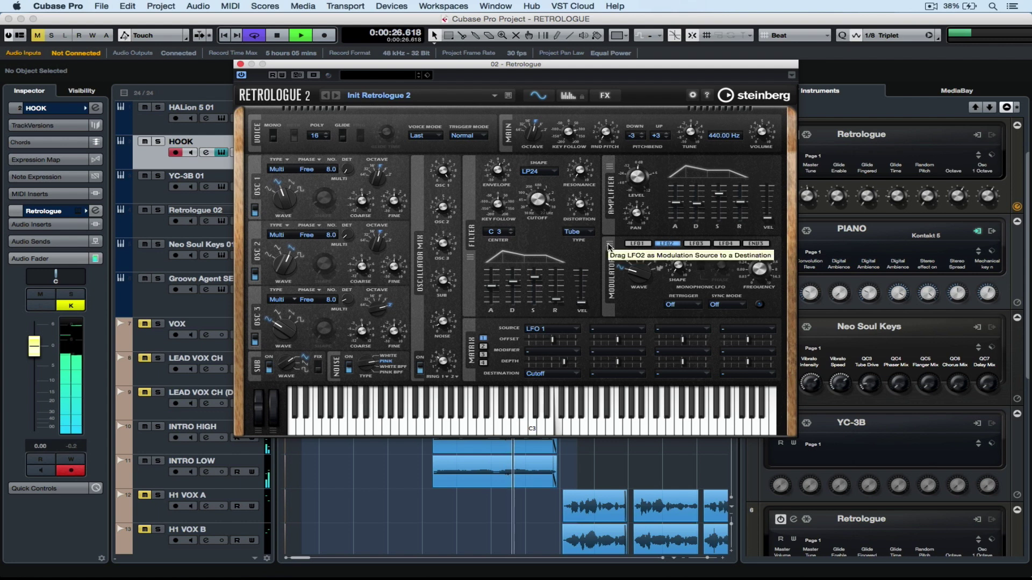
drag(608, 248, 446, 359)
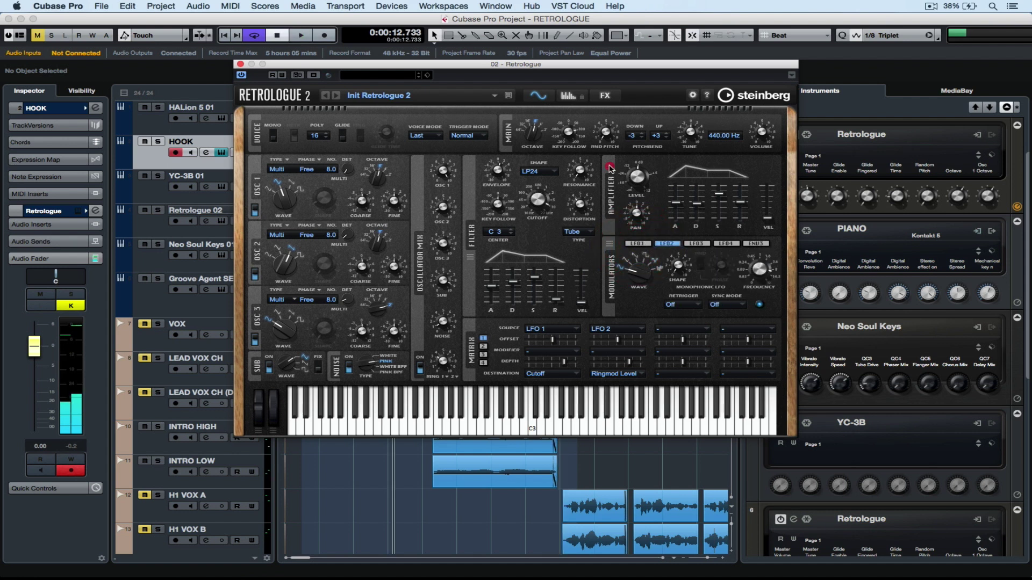
Use the amplifier envelope as a modulation source, trying the filter cutoff and the oscillator 2 level as destinations with playback stopped
drag(576, 188, 537, 202)
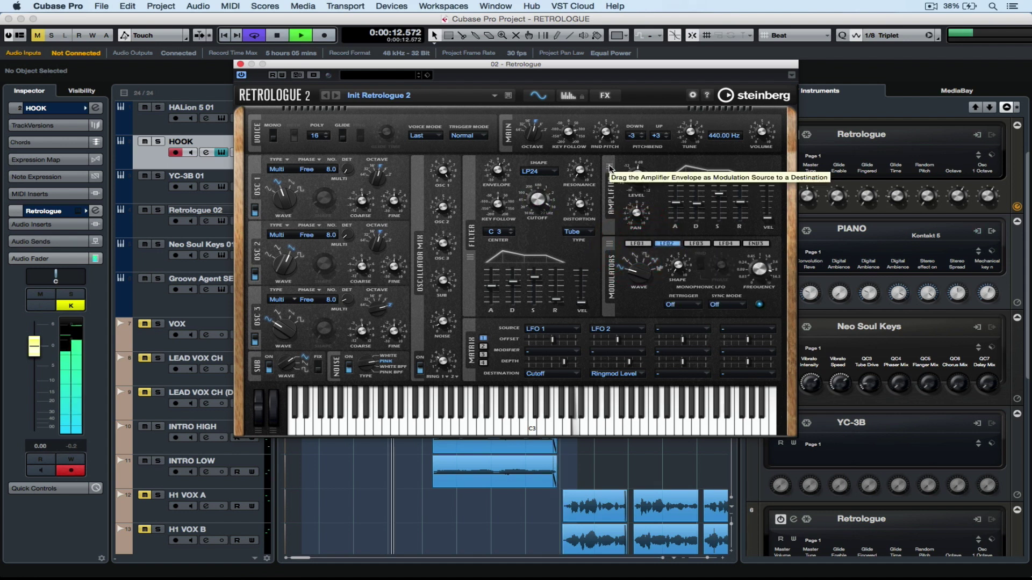
key(space)
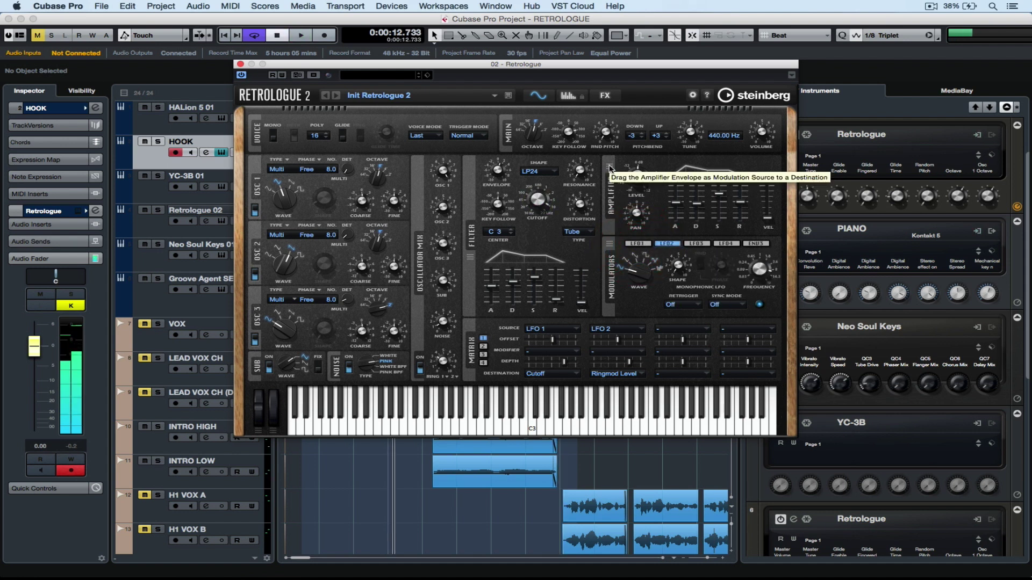
click(611, 168)
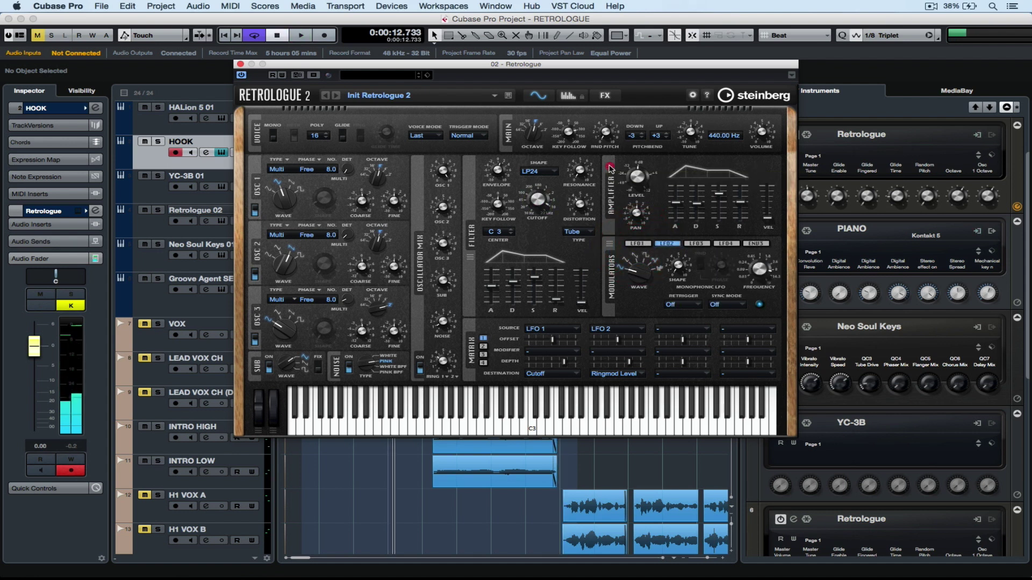
click(535, 207)
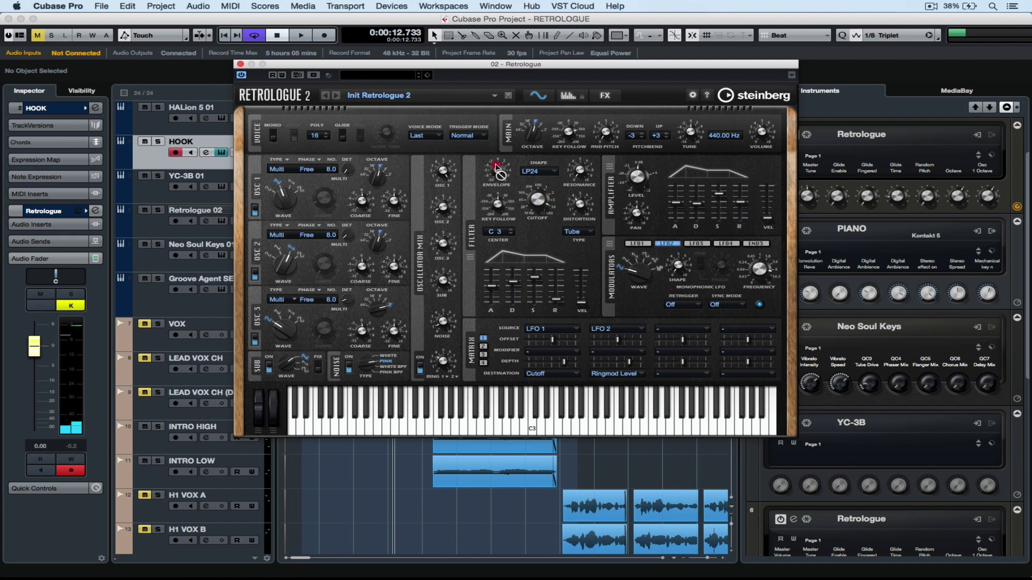
click(442, 209)
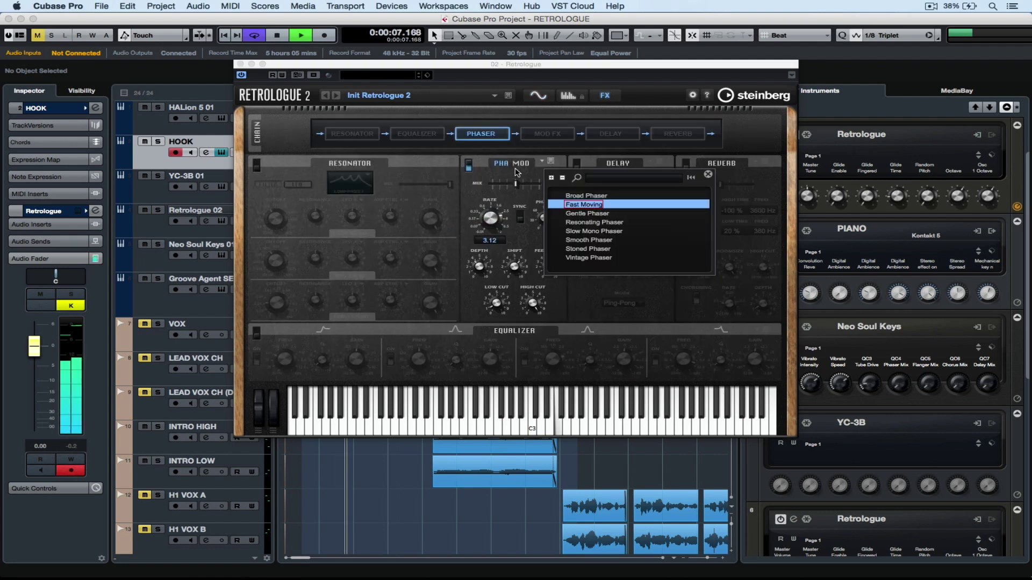
Keep the Fast Moving preset for the phaser effect and close the preset list
click(437, 162)
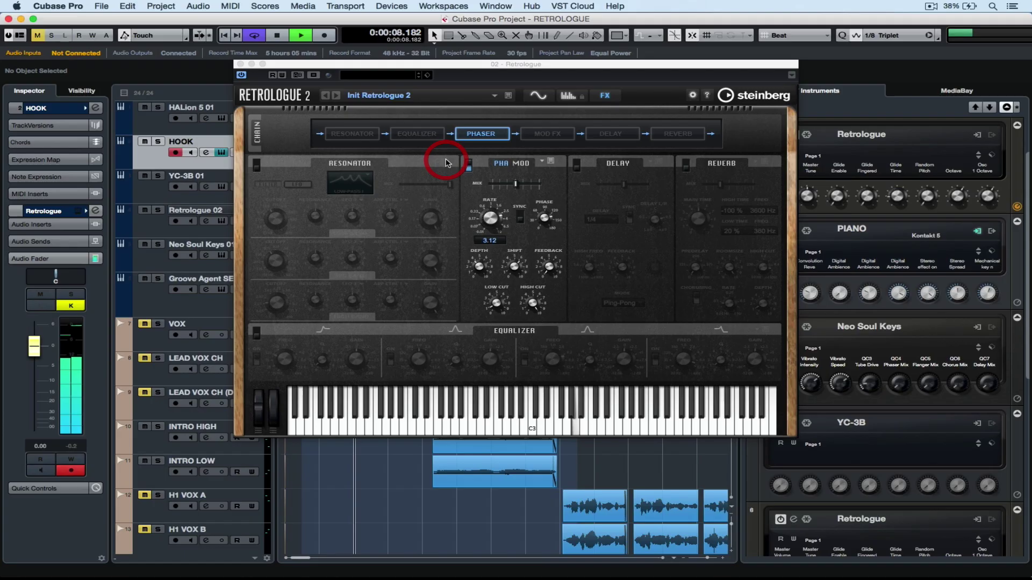